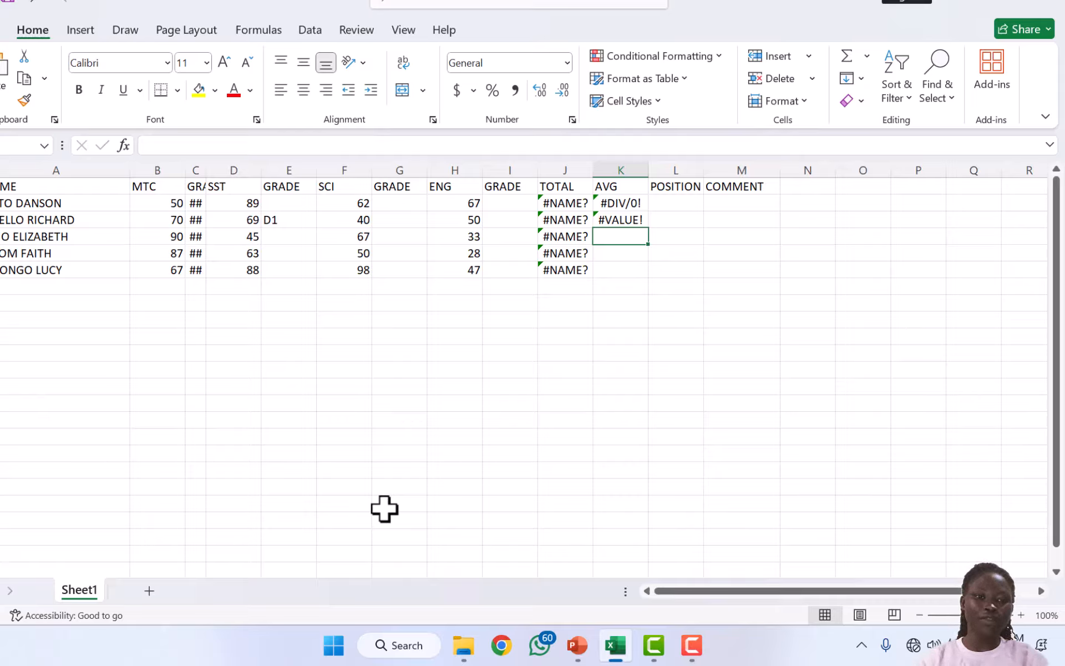
Widen the GRADE column C beside MTC enough to show its numbers and heading in full
click(196, 205)
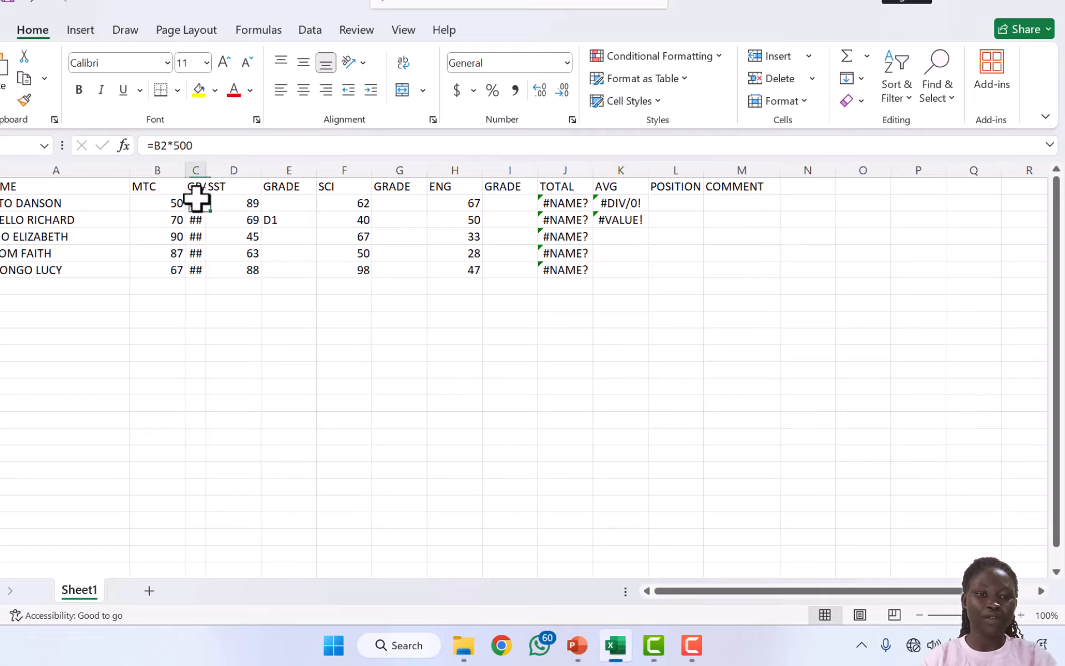
click(166, 204)
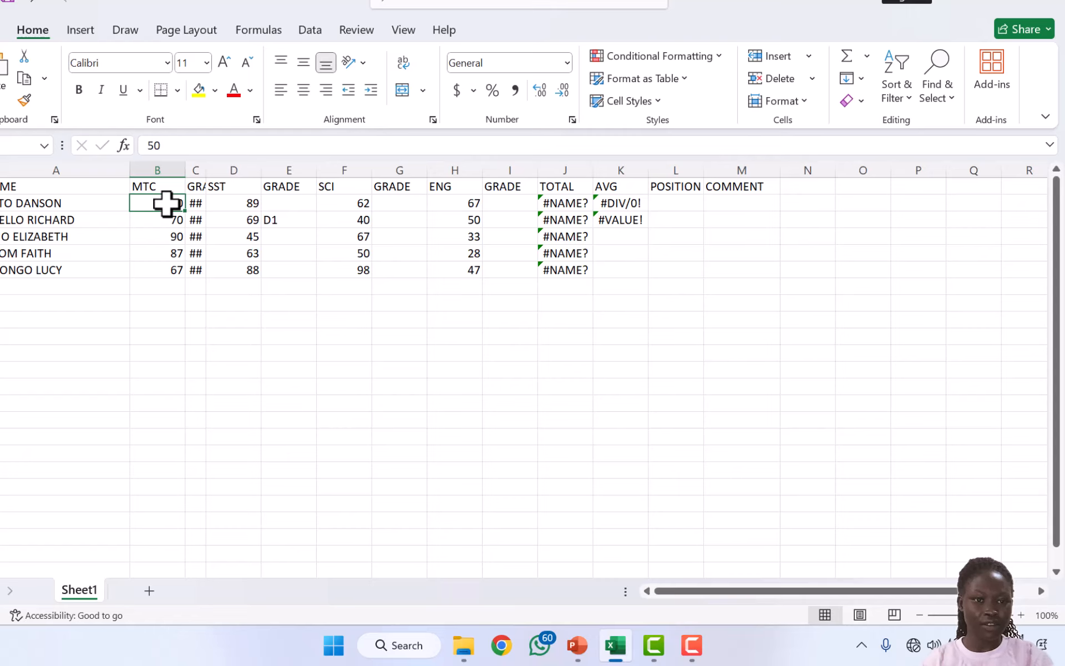
click(197, 204)
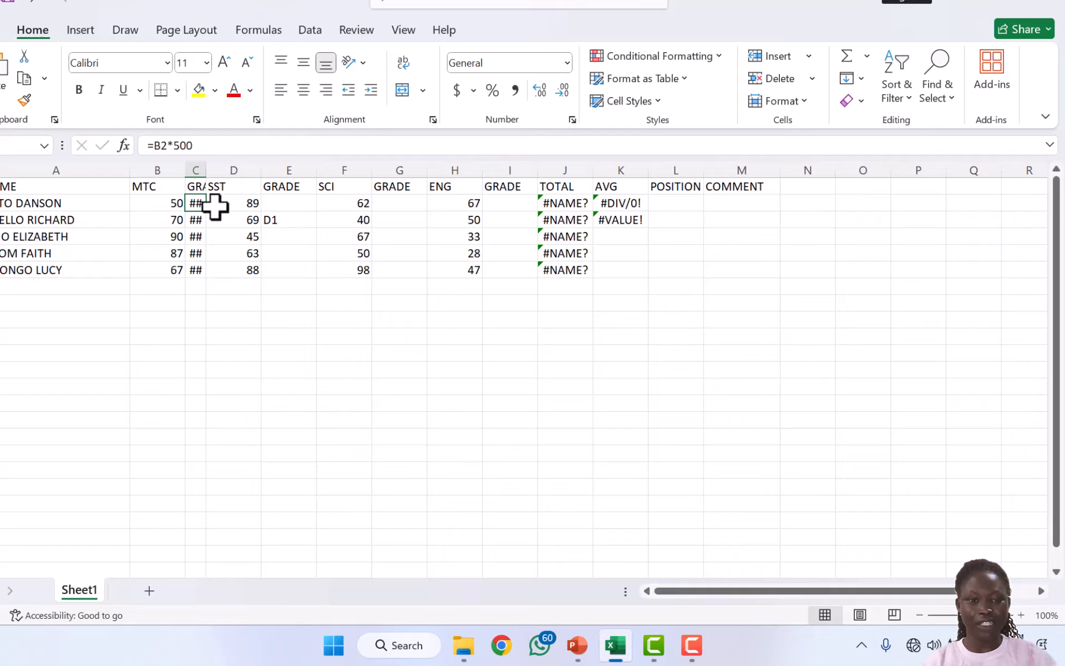
click(194, 161)
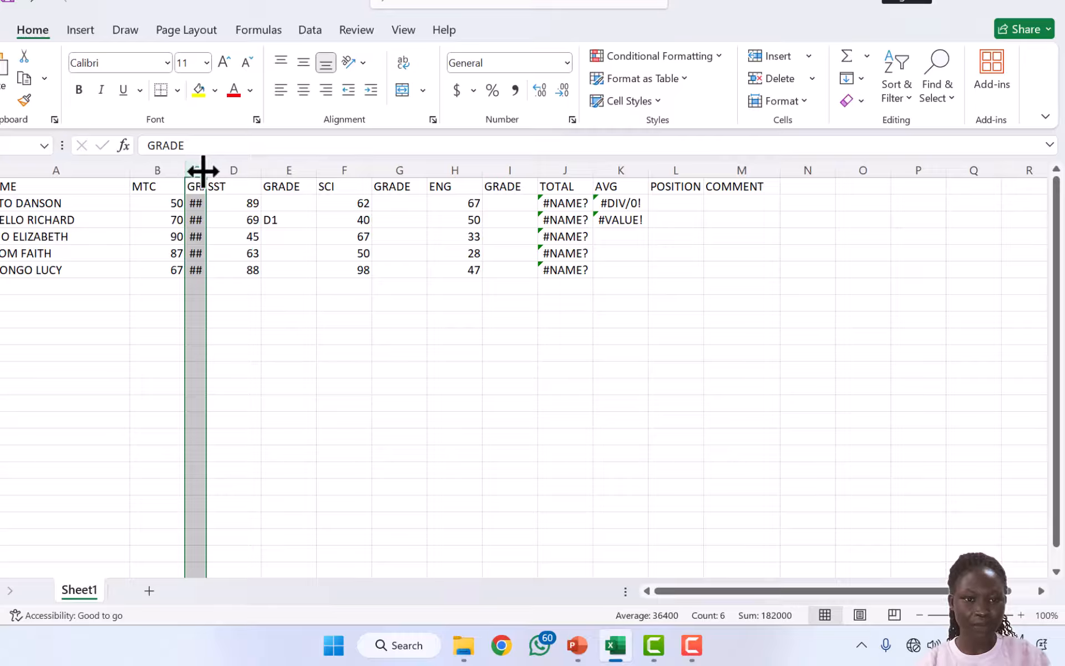
click(203, 171)
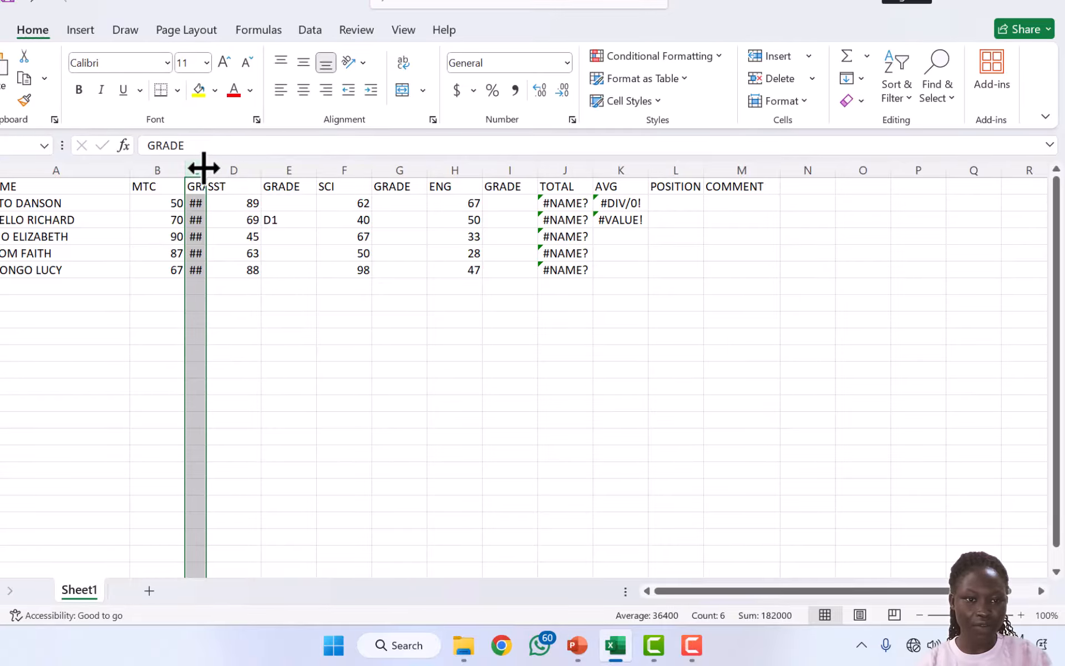
click(205, 170)
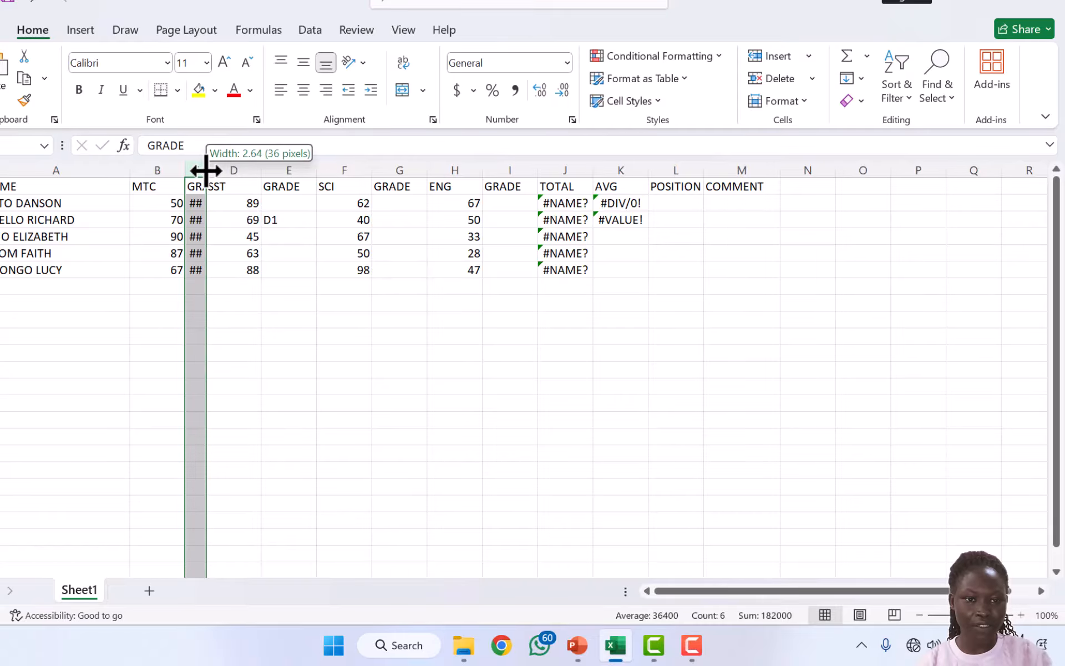
drag(204, 170, 237, 185)
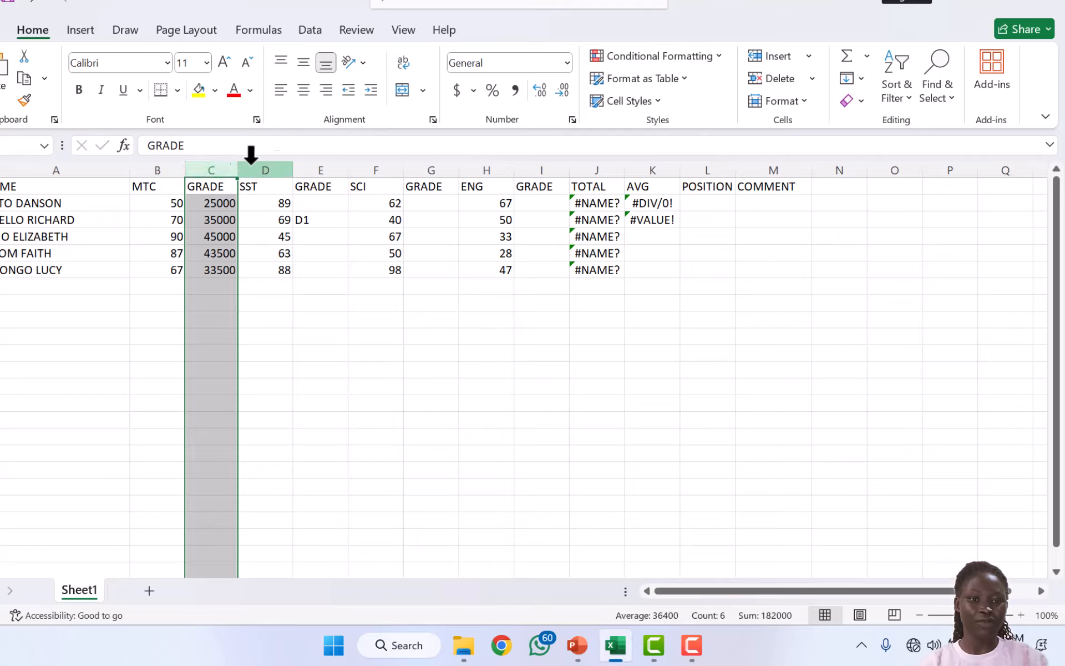
click(329, 162)
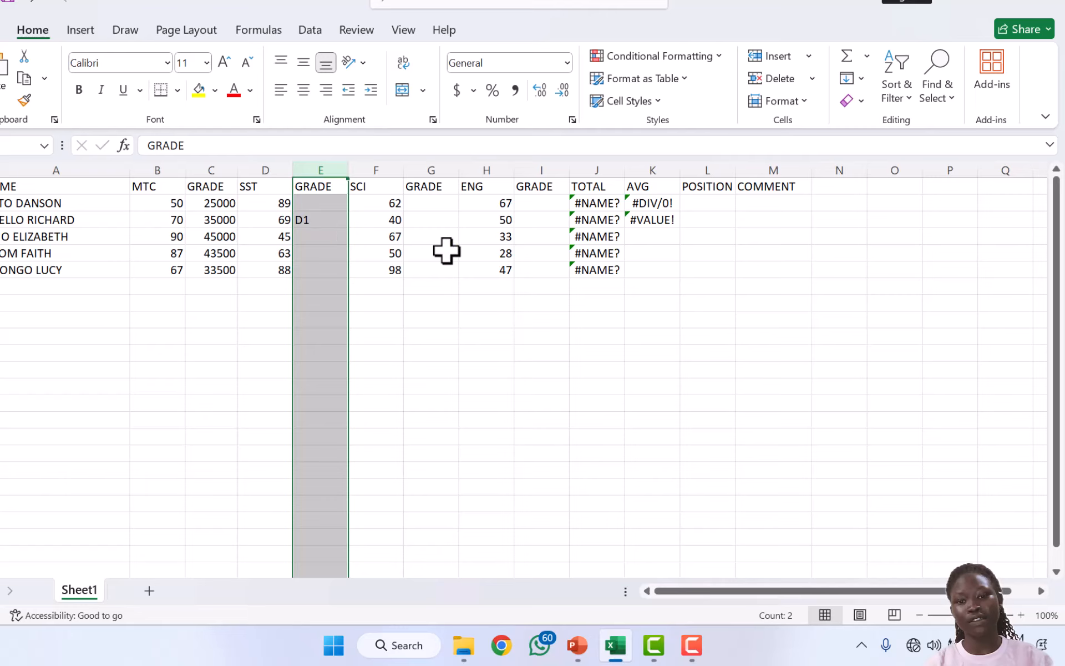
Open the formula in TOTAL cell J2 for editing at the end of its function name
click(599, 199)
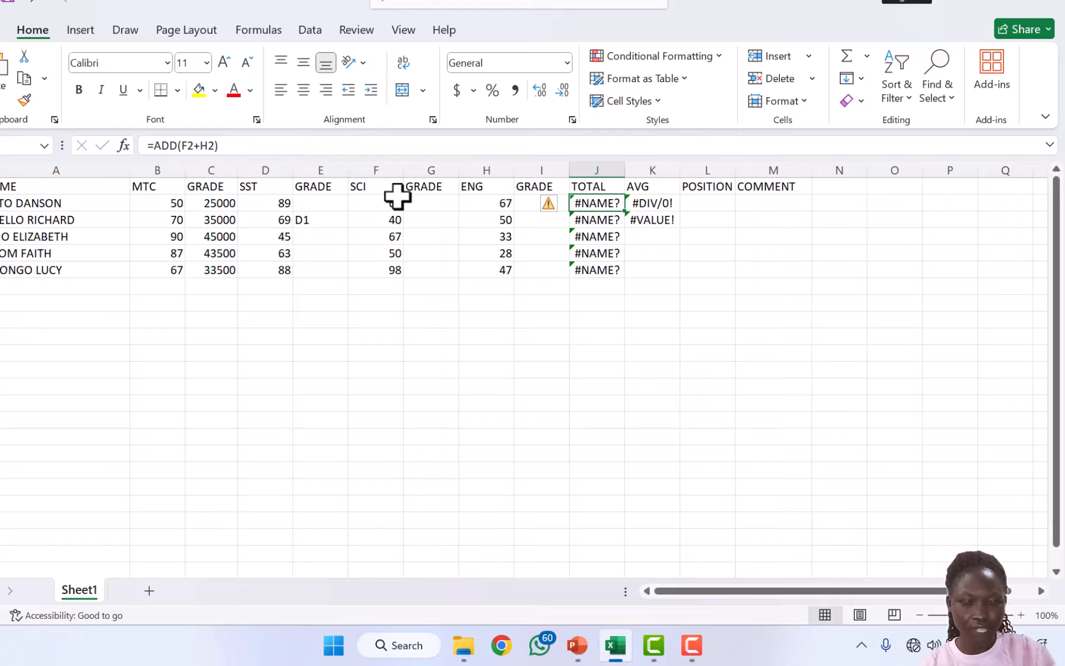
click(175, 147)
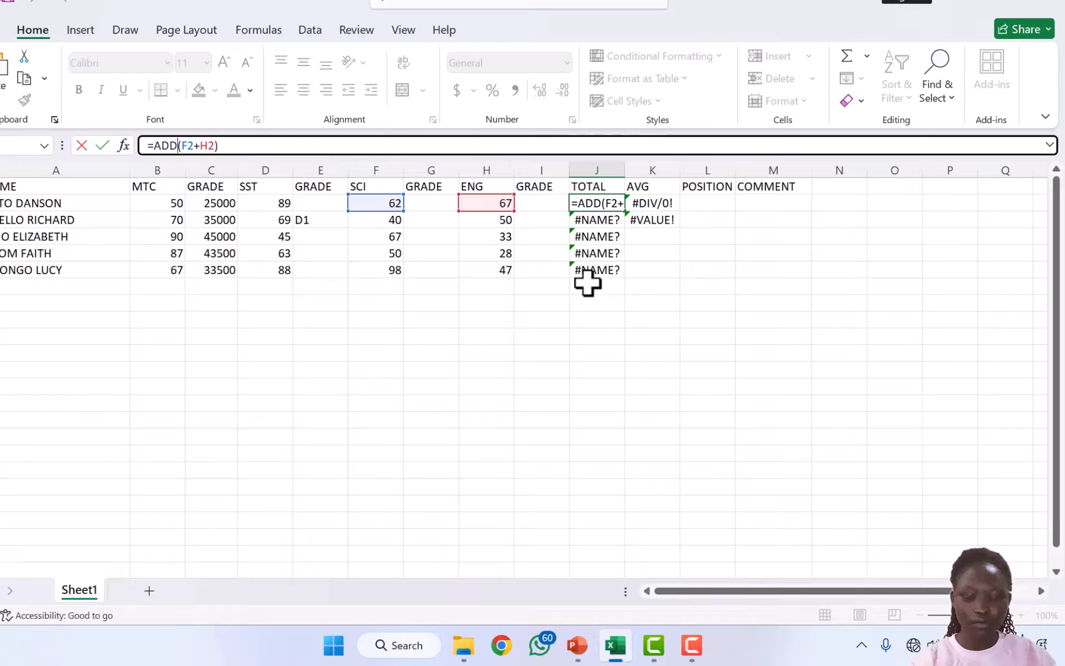
key(BackSpace)
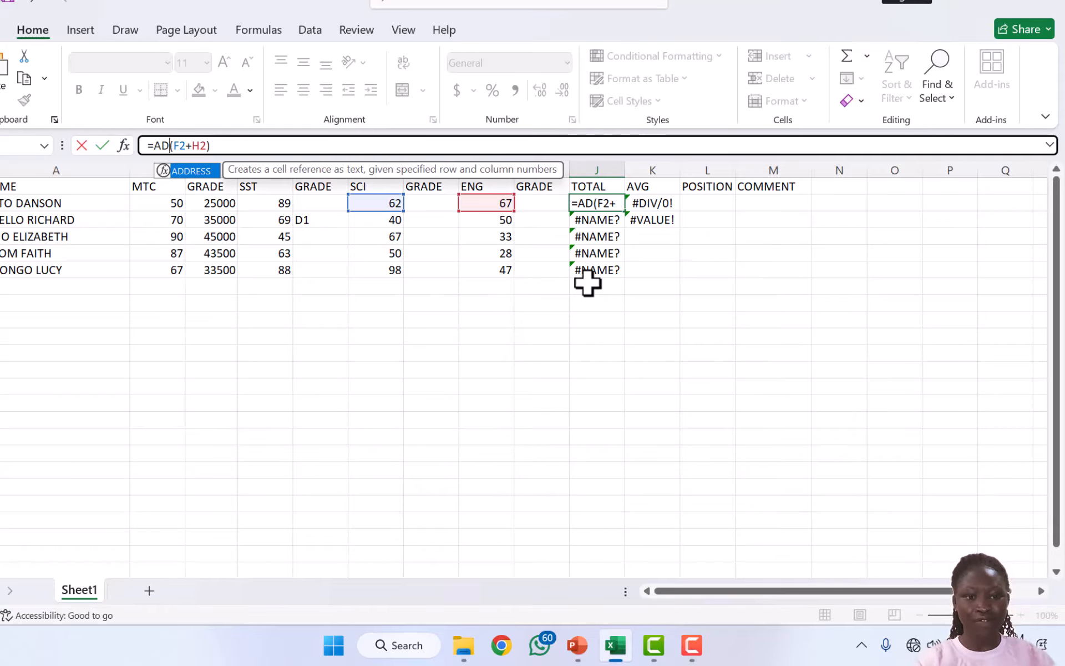
key(BackSpace)
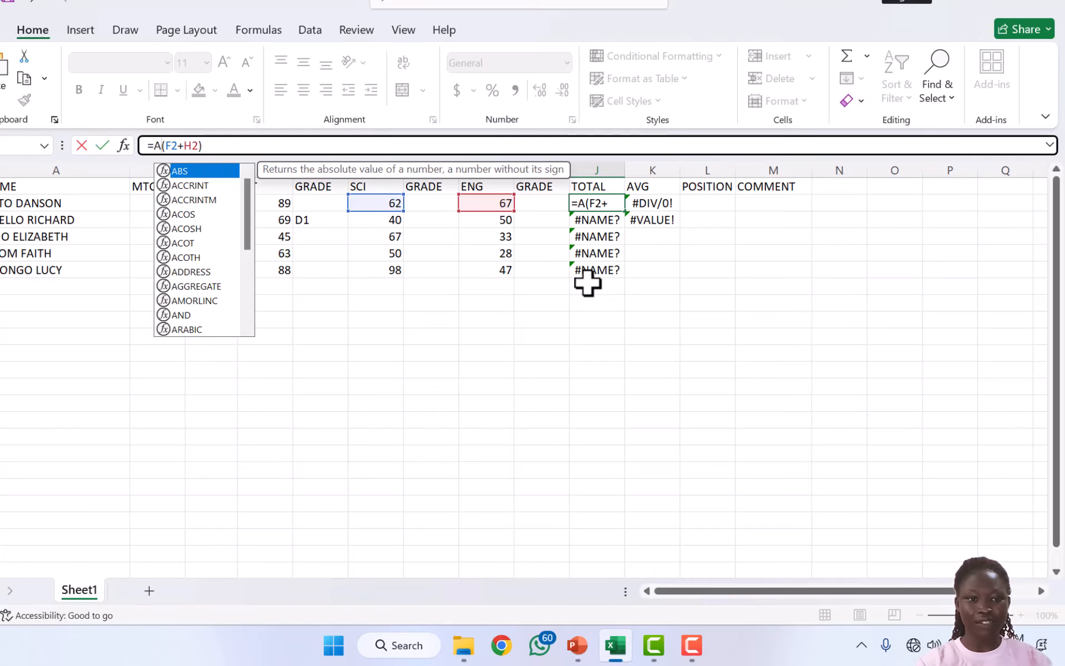
key(BackSpace)
text(A)
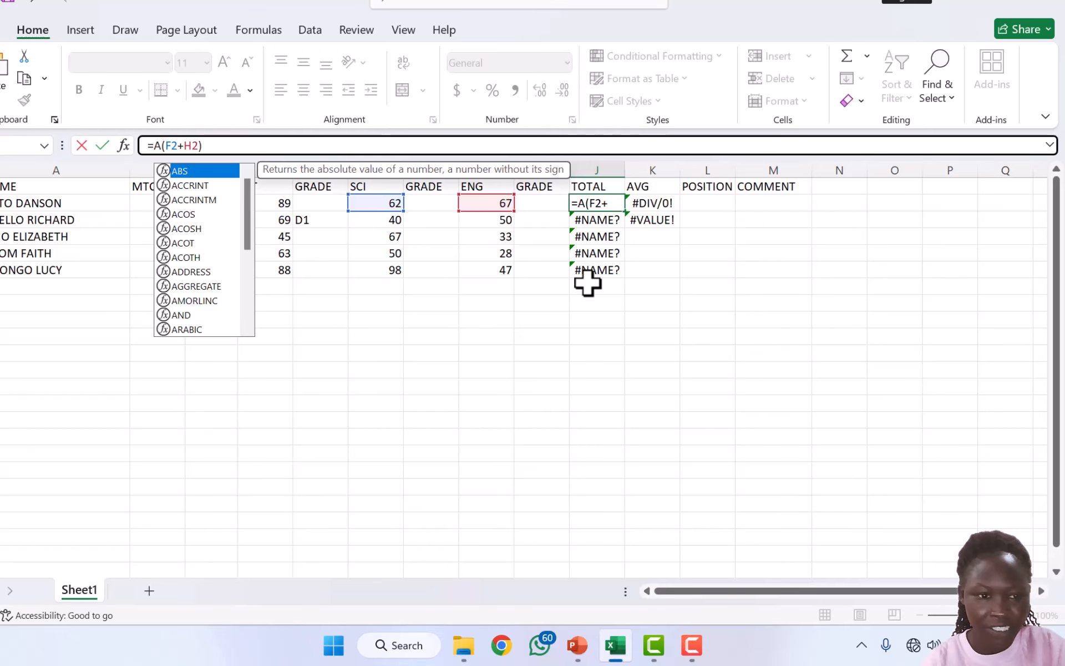
text(D)
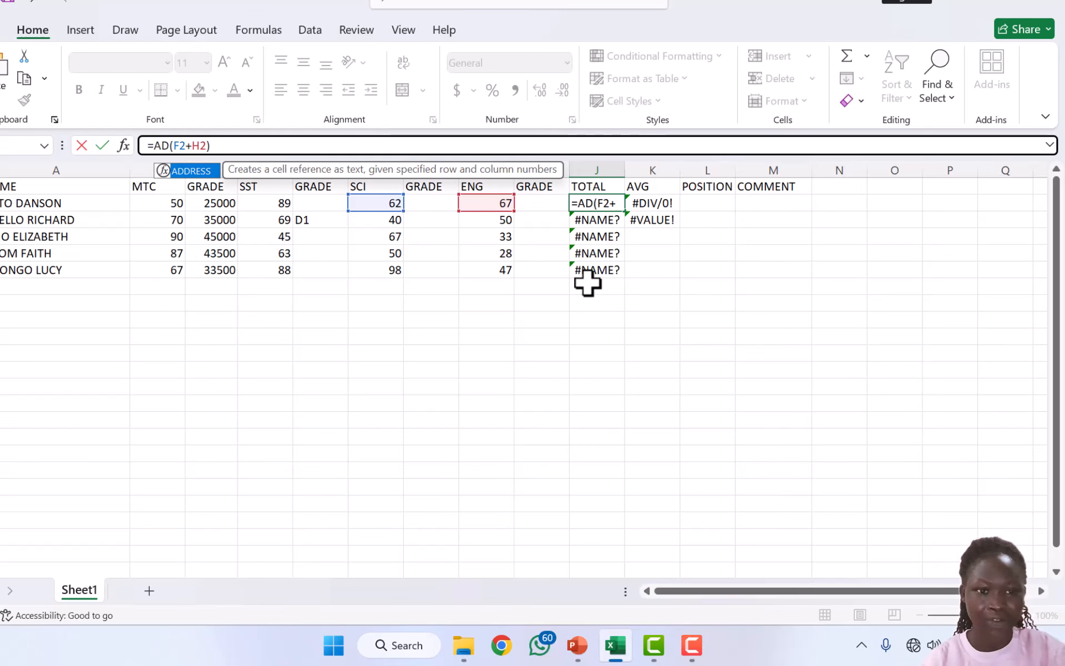
text(D)
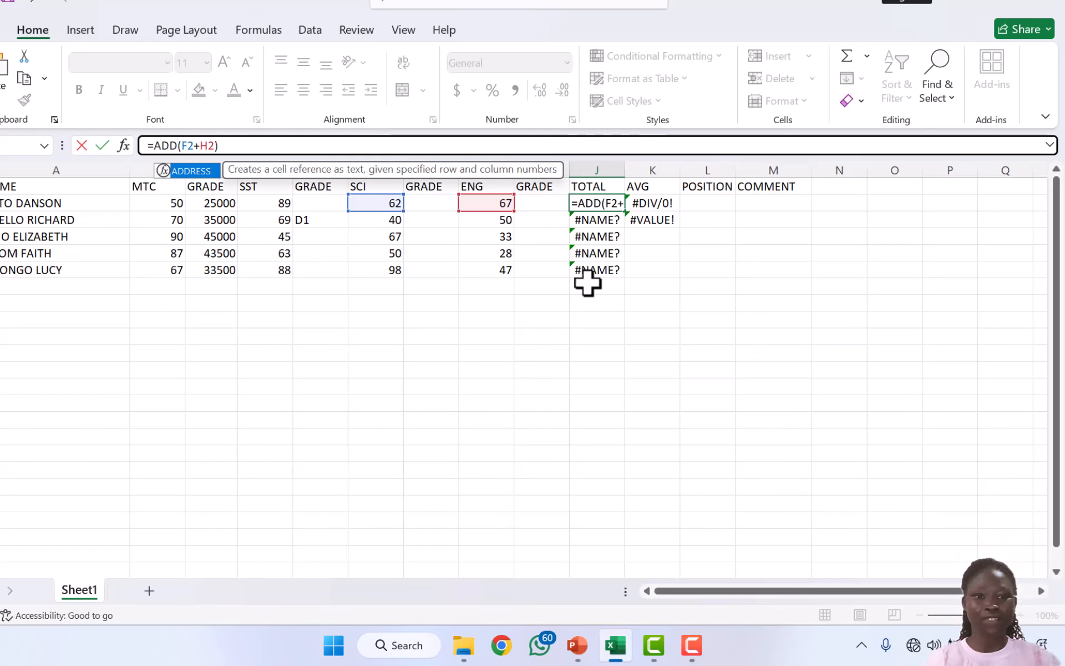
Change the function in J2 to SUM, giving =SUM(F2+H2), and fill the formula down to J6
key(BackSpace)
key(BackSpace)
key(BackSpace)
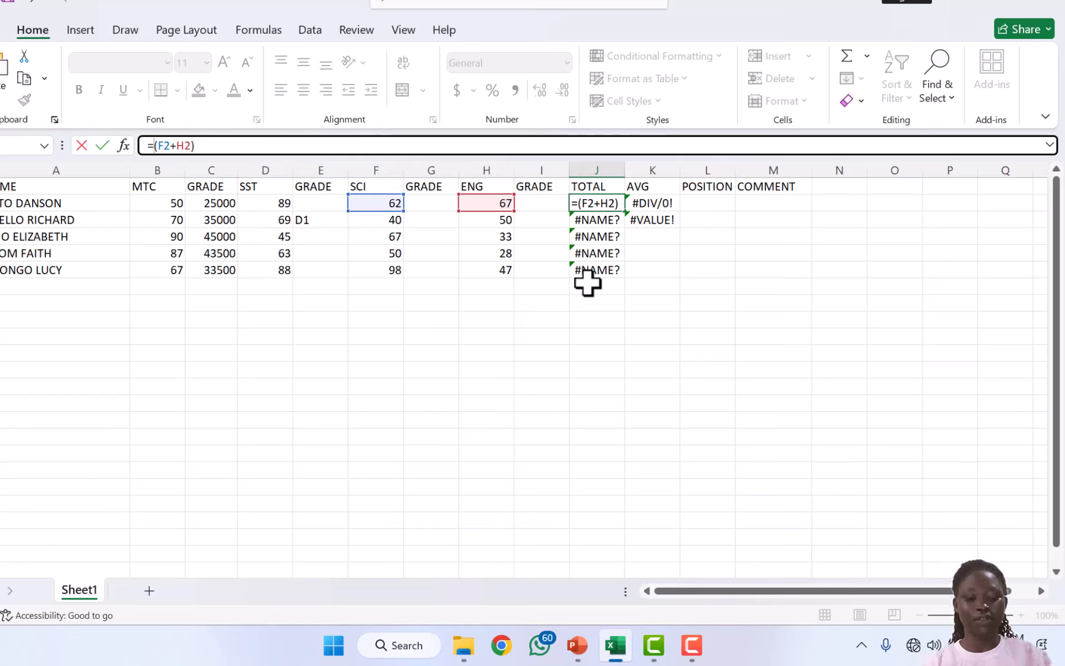
text(SUM)
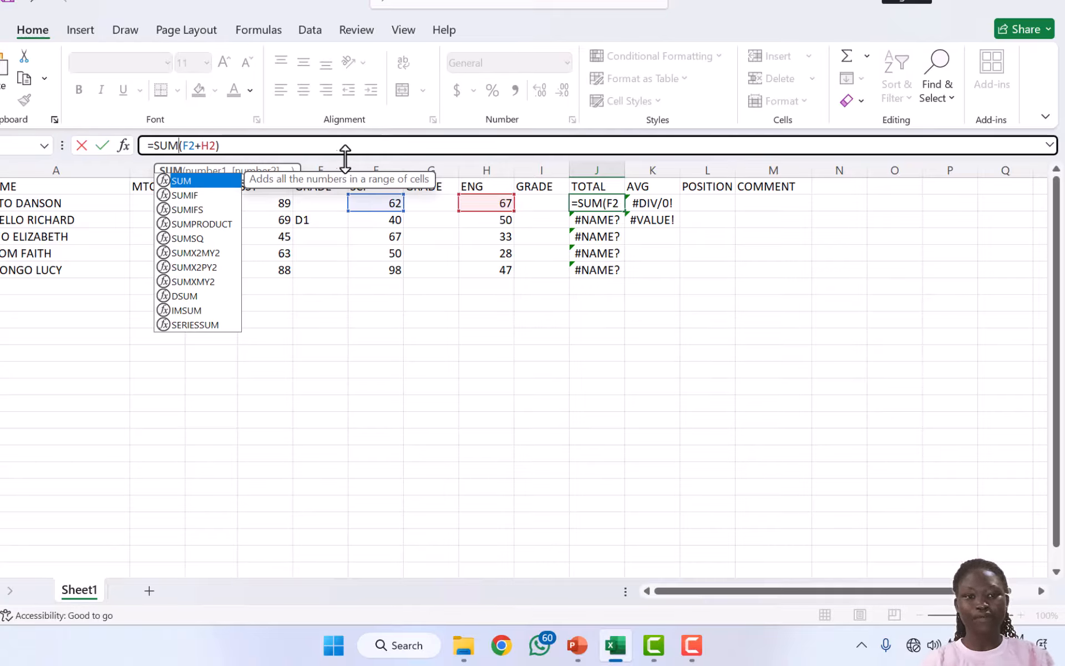
click(268, 140)
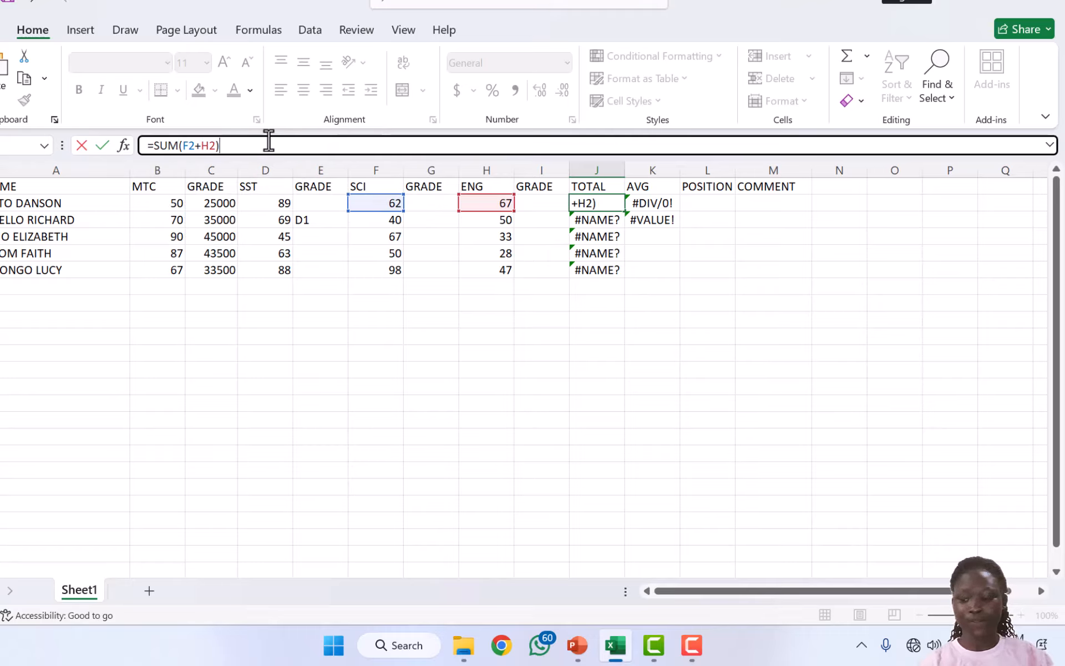
key(Return)
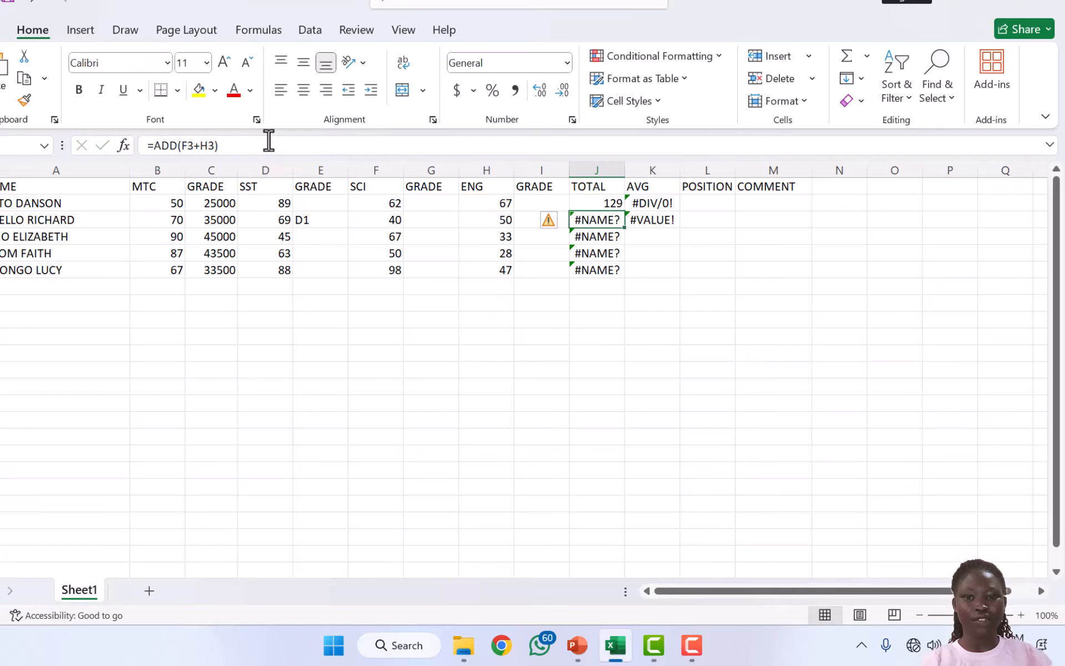
click(595, 201)
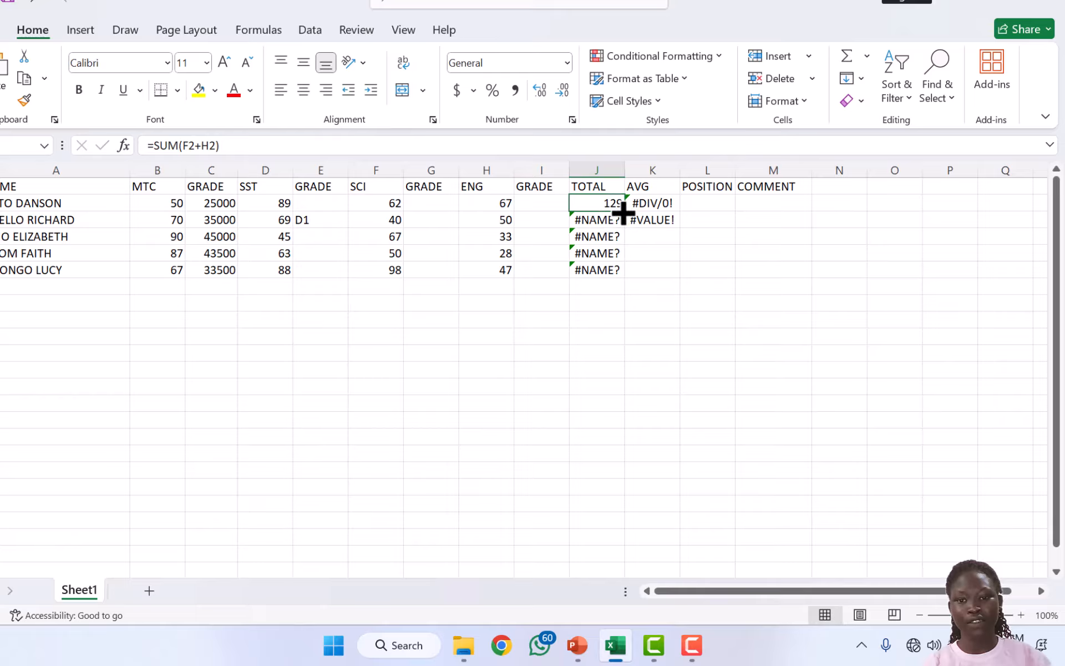
drag(623, 209, 618, 274)
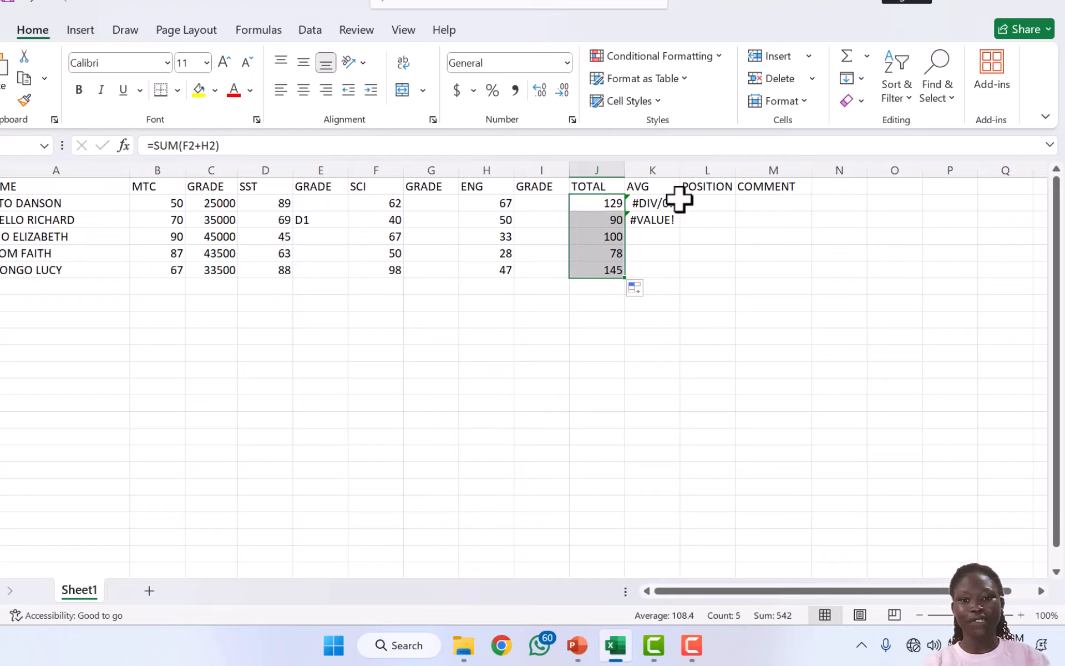
Change the divisor in AVG cell K2 to 3 so the formula is =H2/3
click(659, 206)
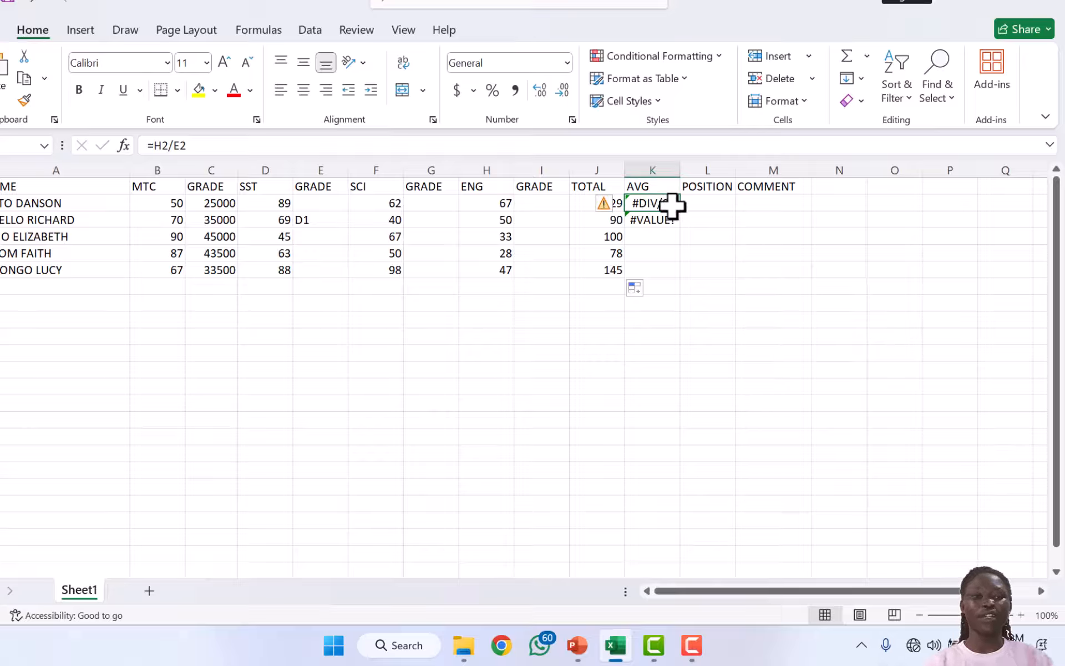
click(202, 145)
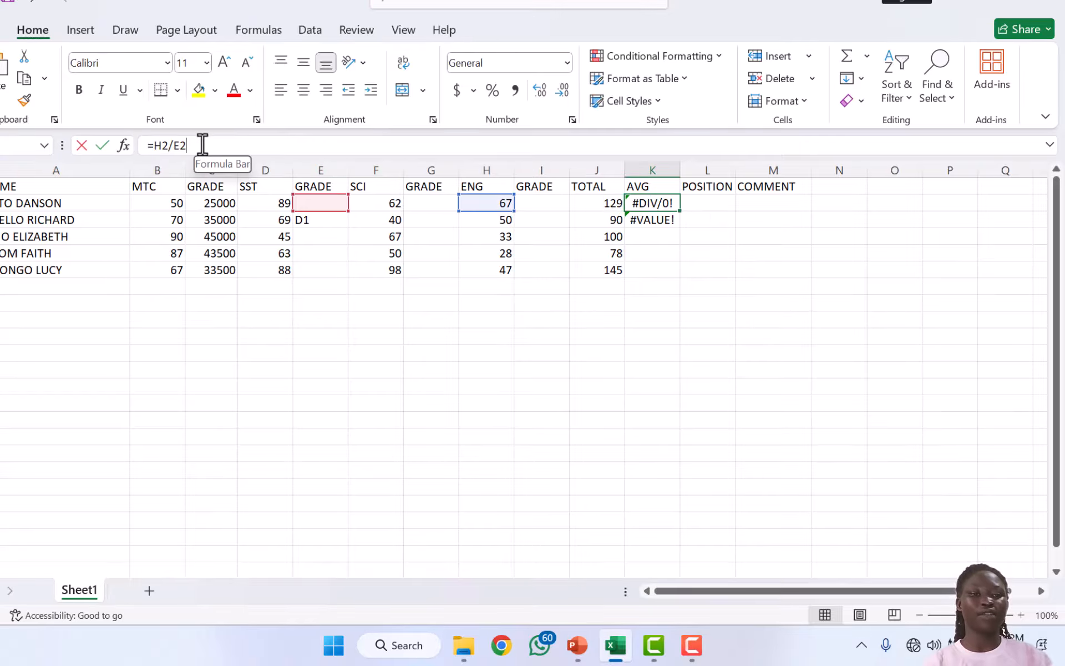
key(BackSpace)
key(BackSpace)
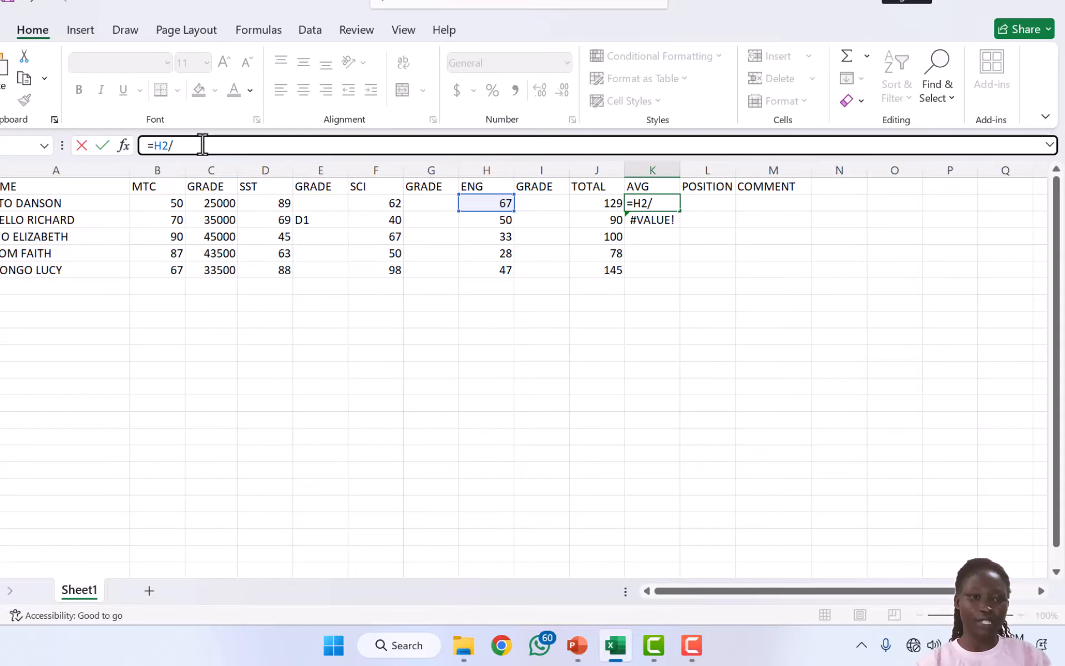
text(3)
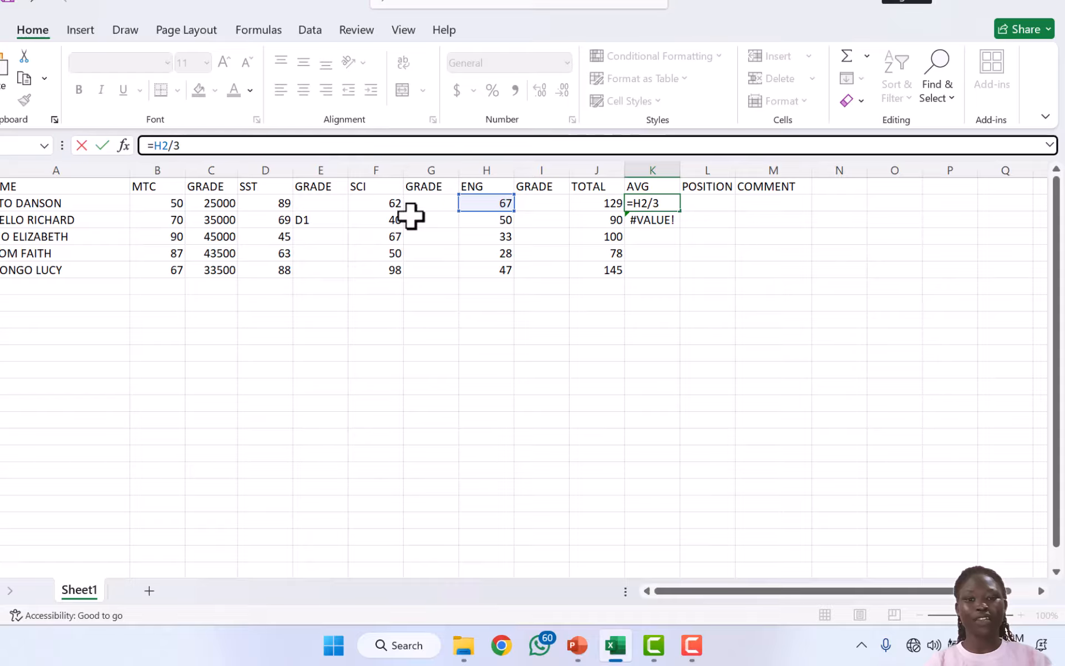
key(Return)
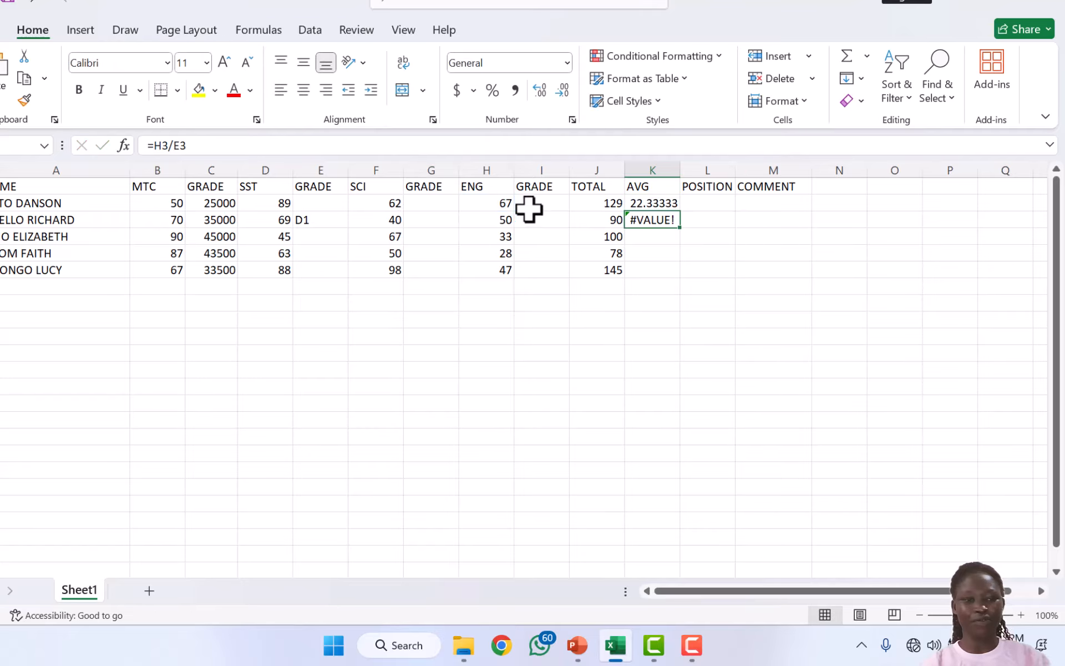
Examine the formula in AVG cell K3 and the ENG and GRADE cells it refers to, H3 and E3
click(654, 225)
double_click(653, 223)
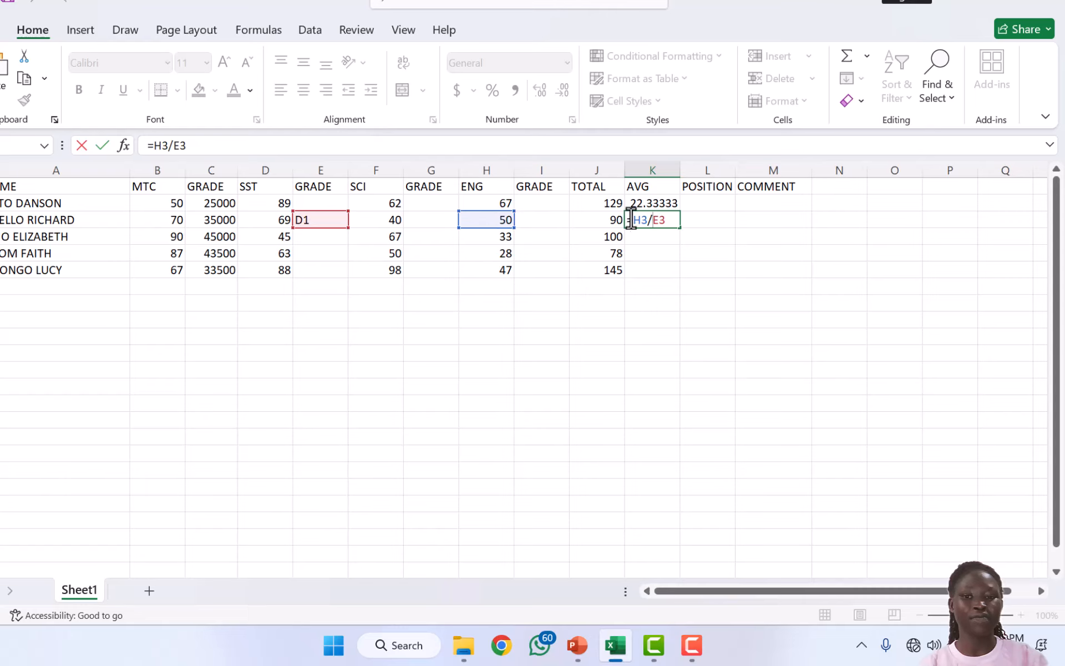
click(478, 218)
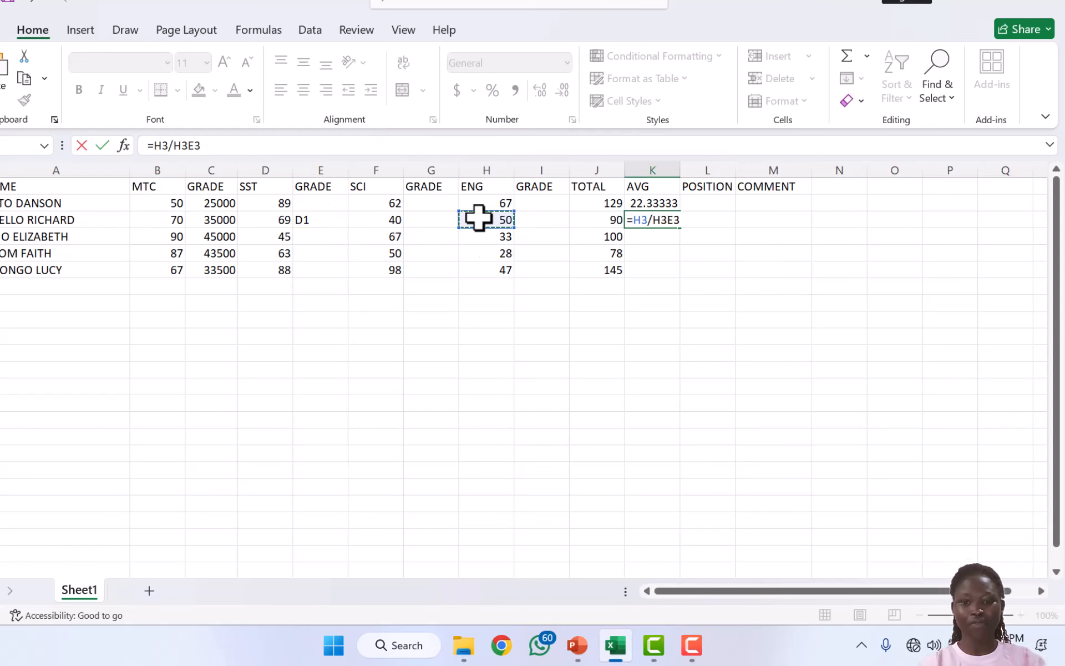
key(BackSpace)
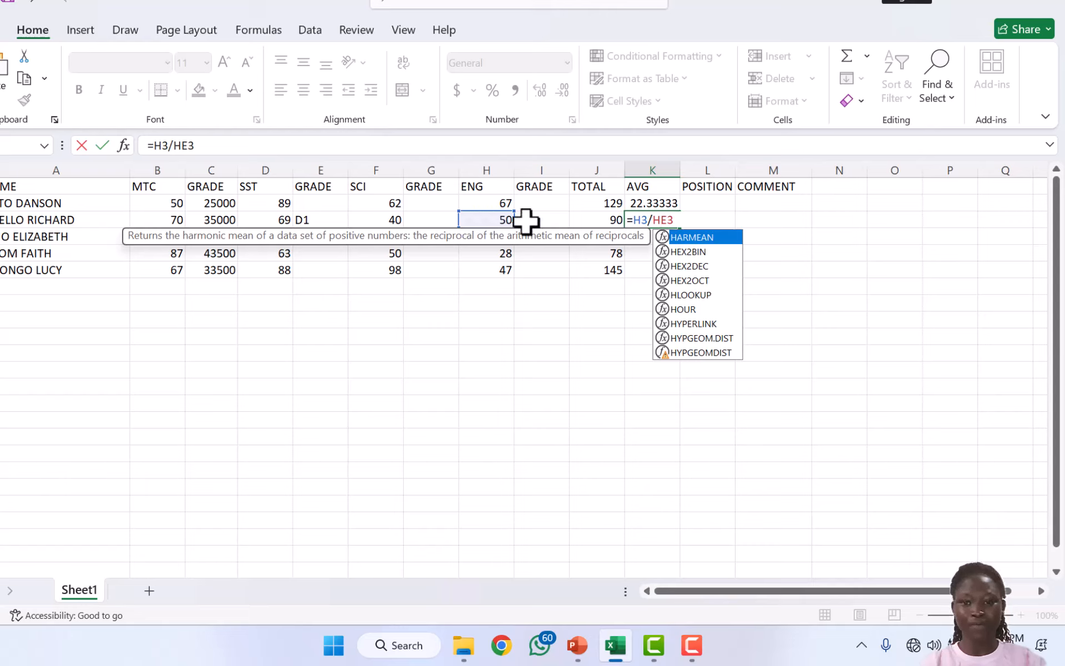
key(BackSpace)
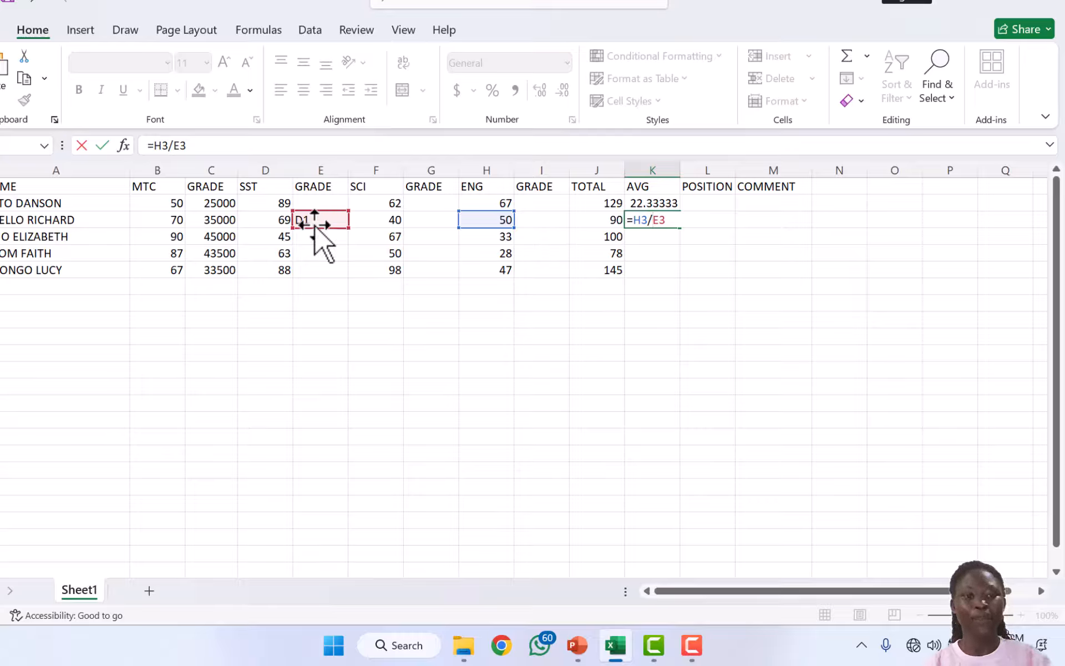
click(655, 240)
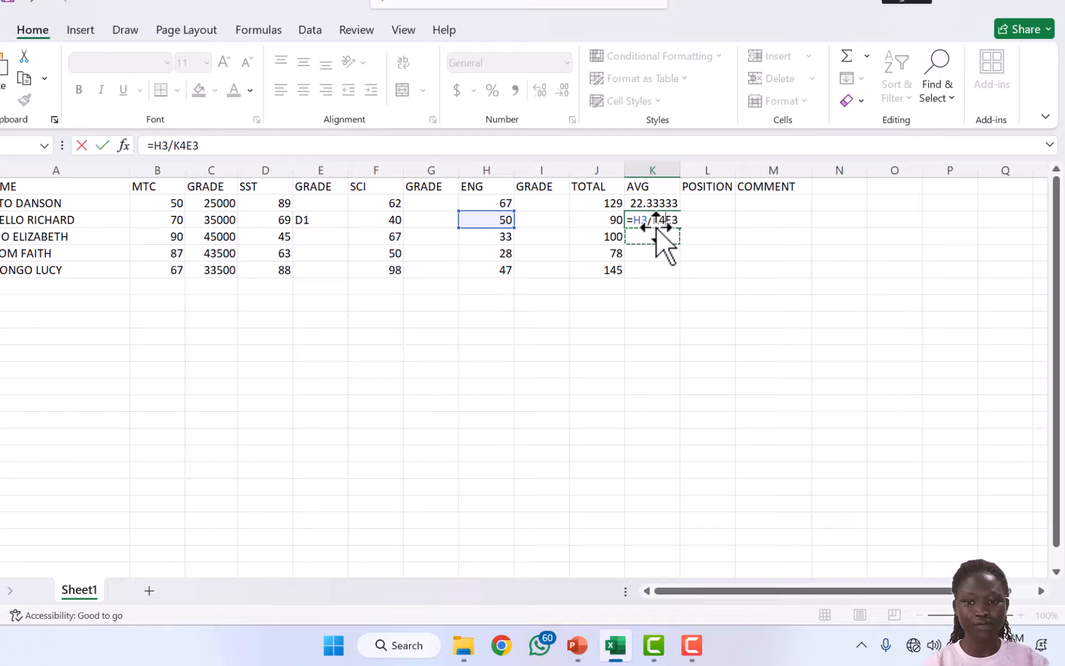
key(BackSpace)
key(BackSpace)
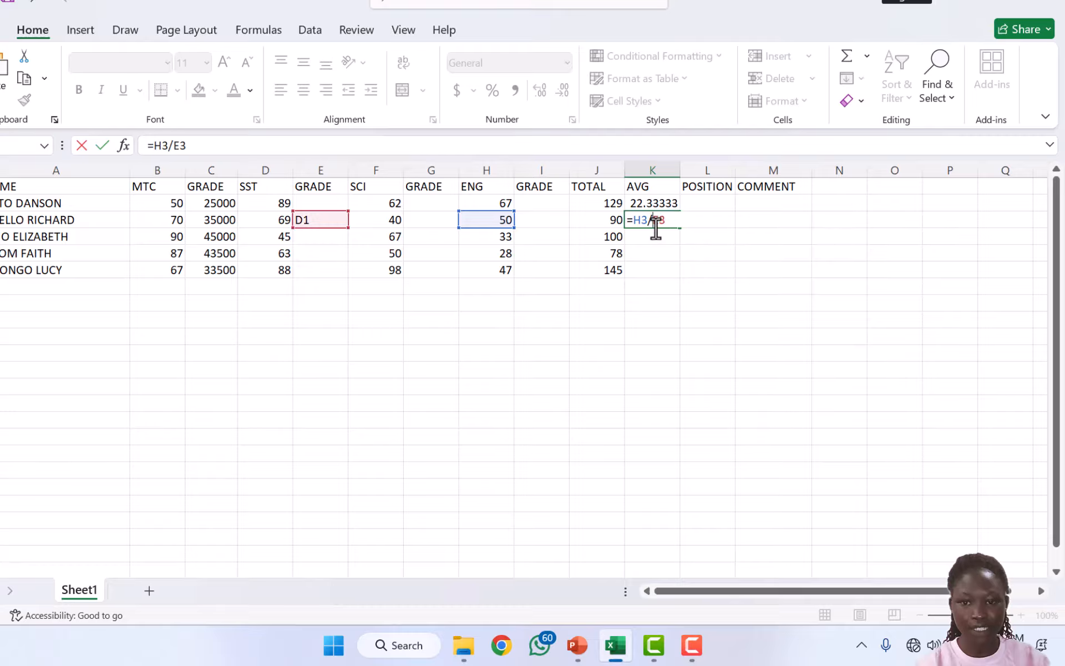
click(209, 139)
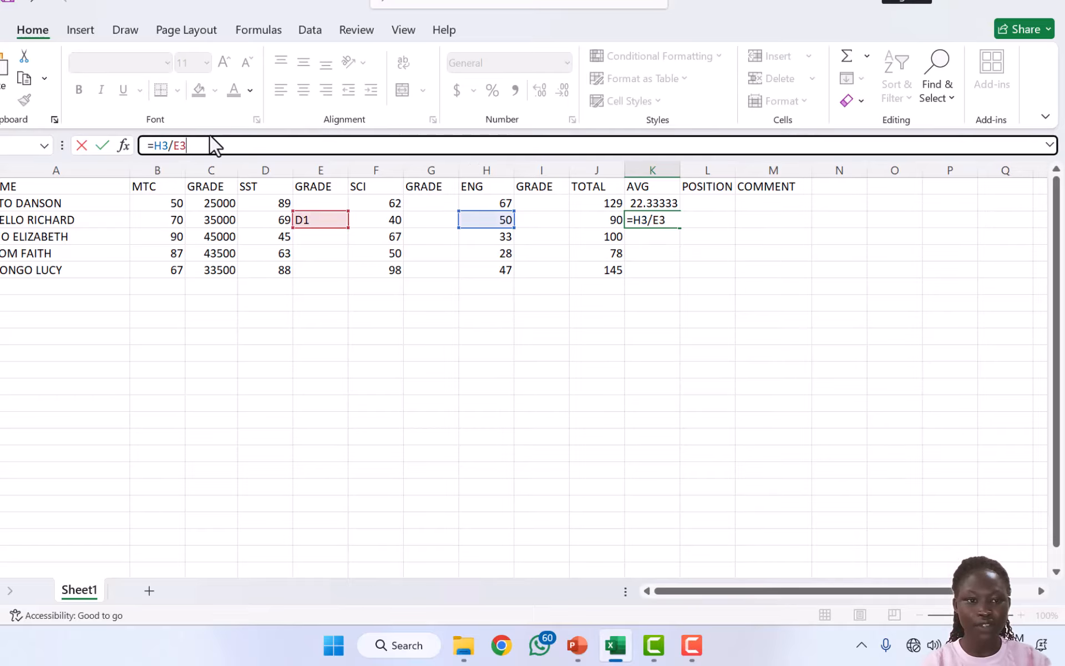
key(Return)
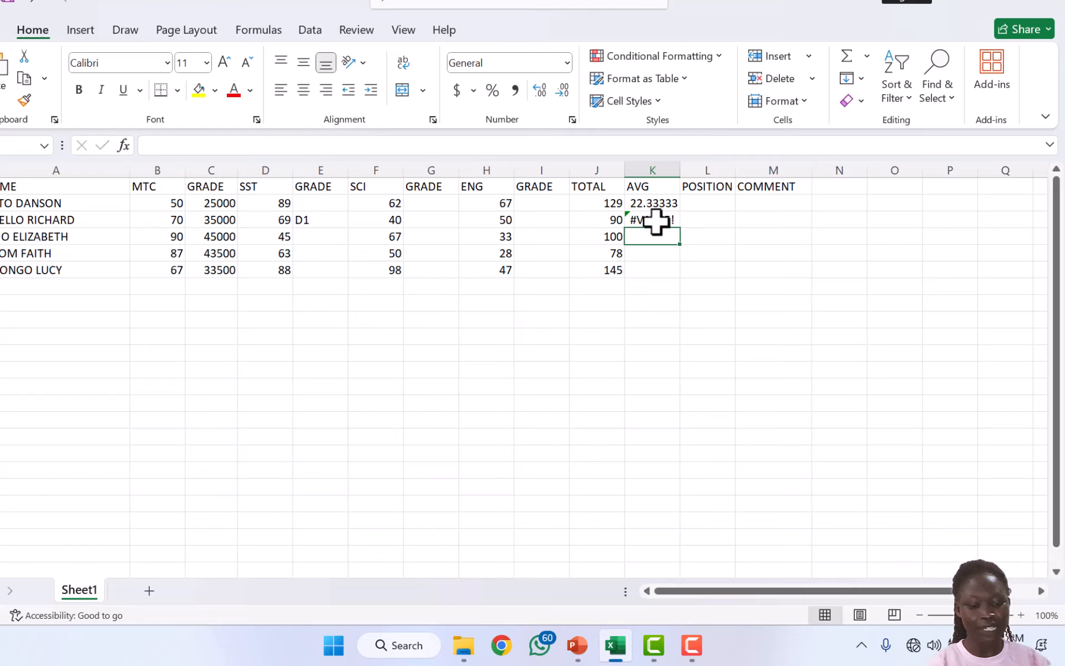
click(317, 220)
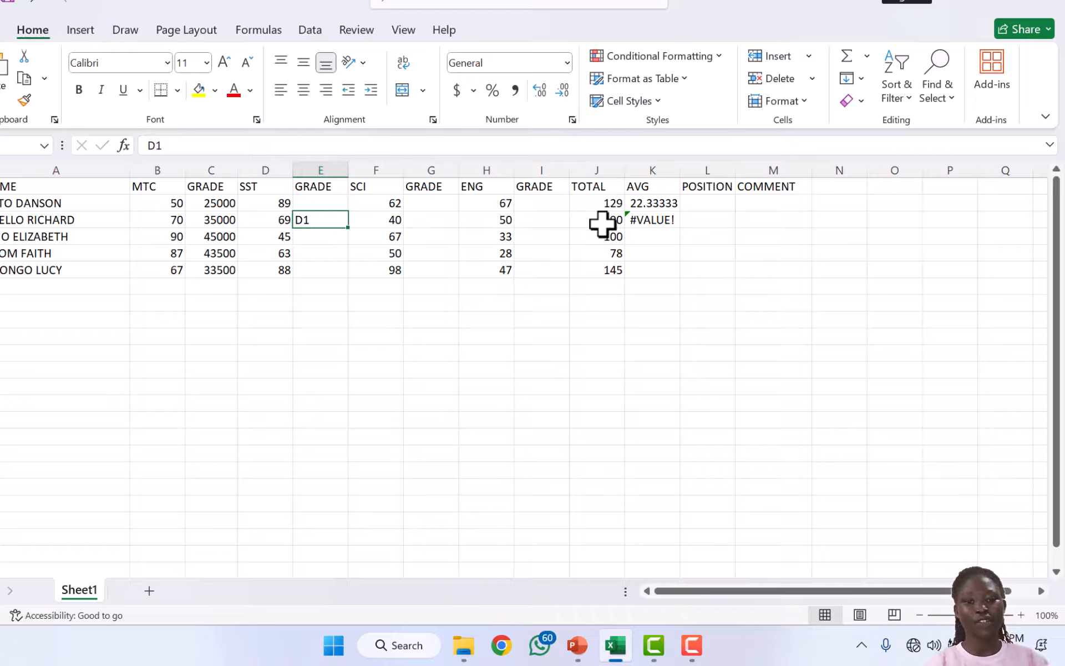
Open the formula in AVG cell K3 to check which cells it references
click(657, 220)
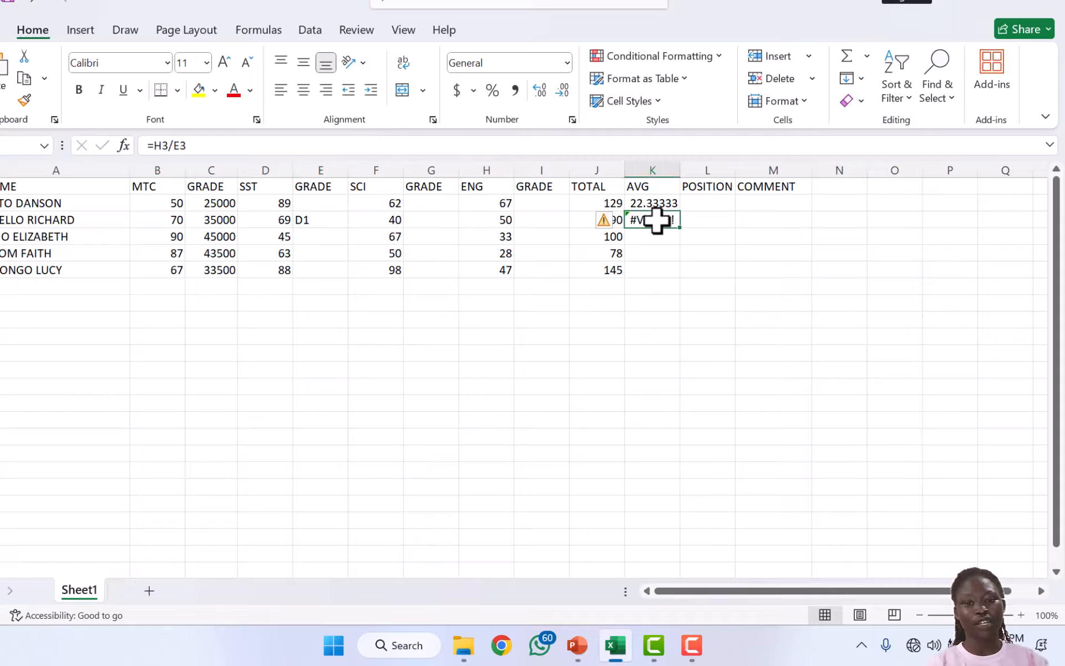
click(197, 145)
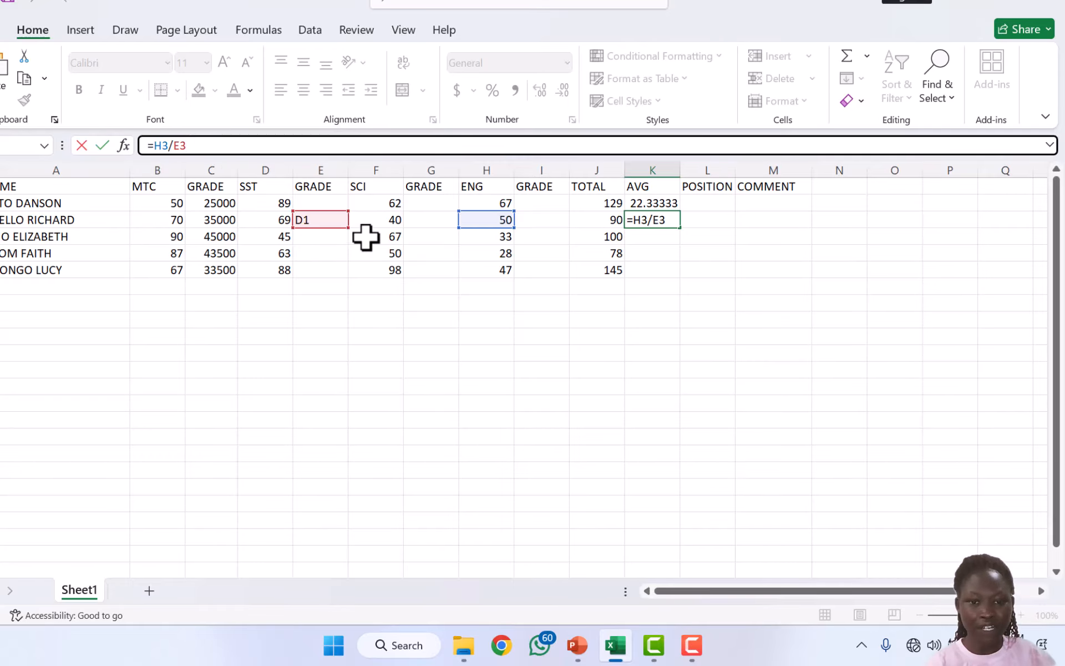
Enter an IF formula with unquoted results, =IF(F2>60,DI,D2), in the GRADE cell G2 beside the SCI mark
click(420, 201)
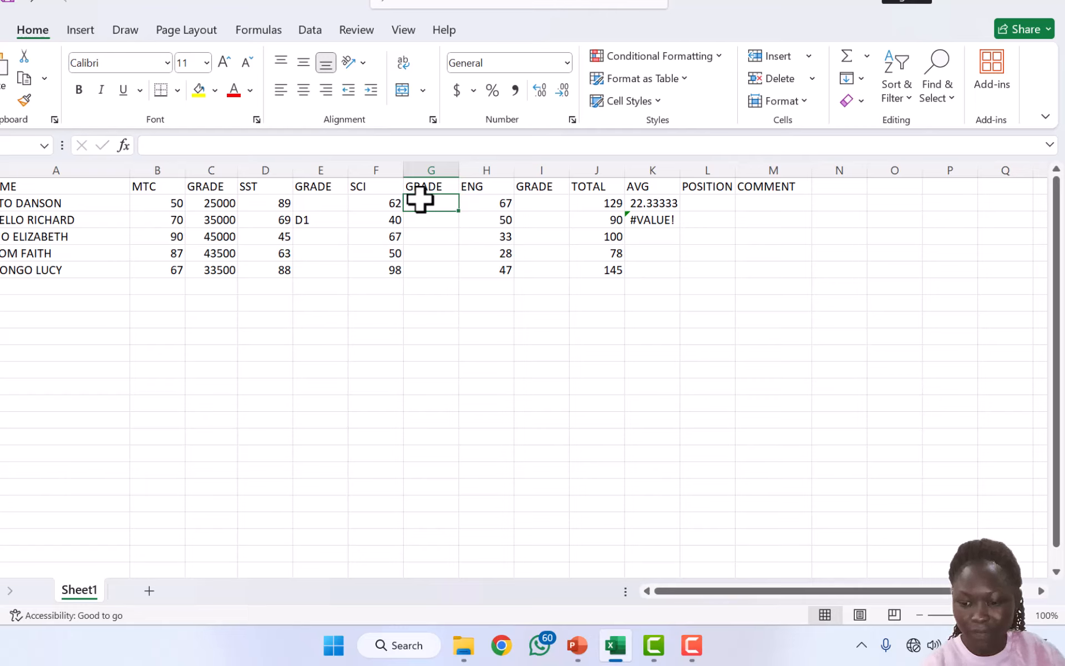
text(=I)
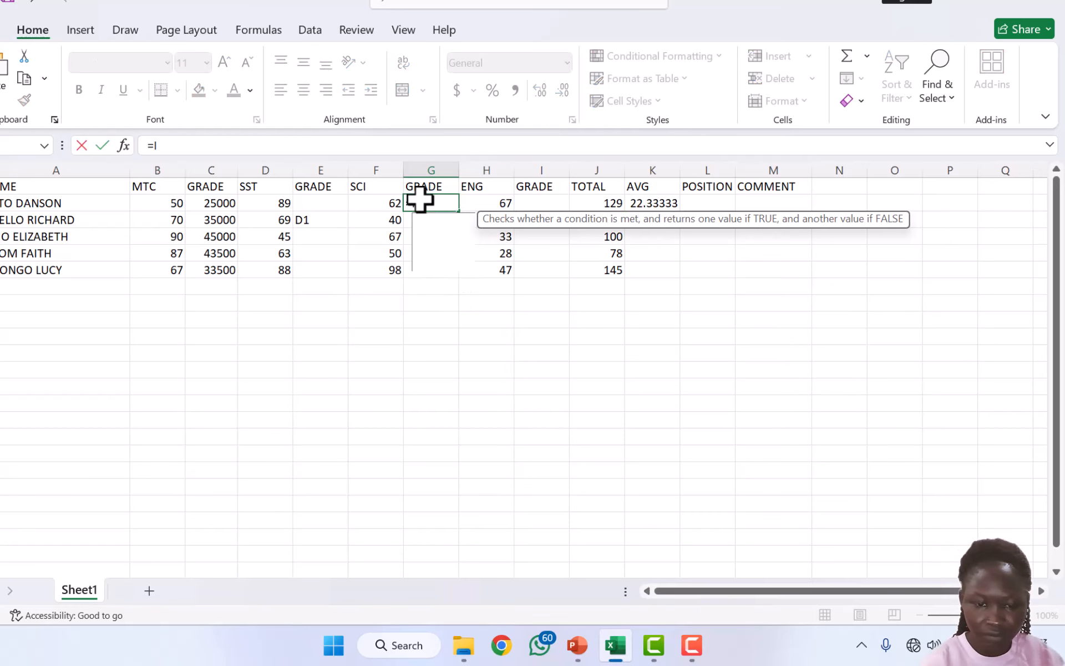
text(F)
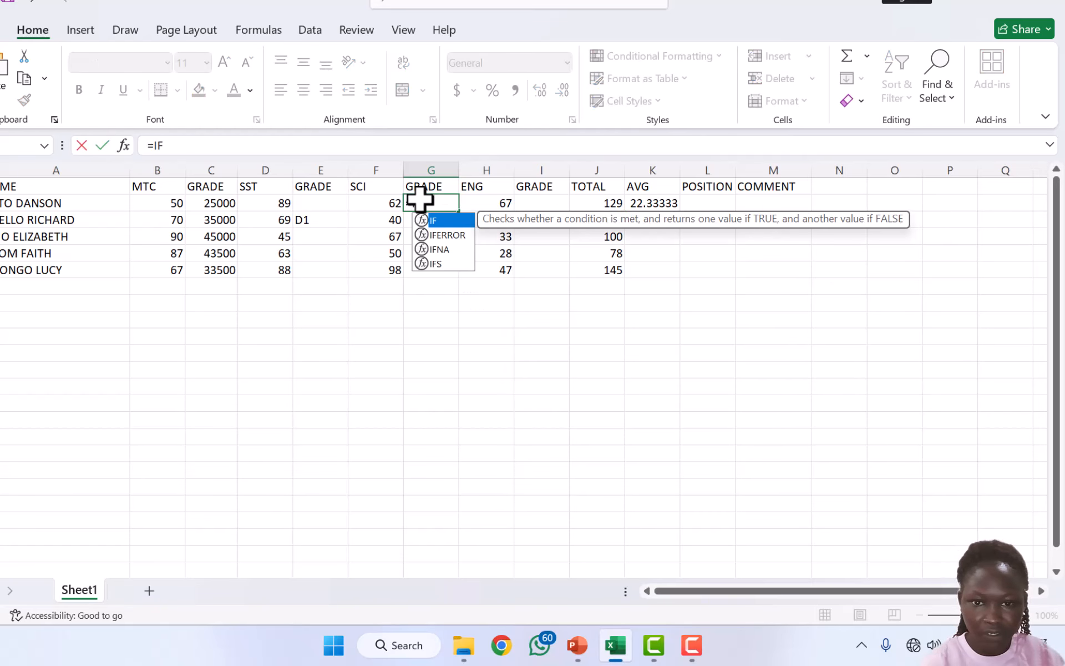
double_click(447, 221)
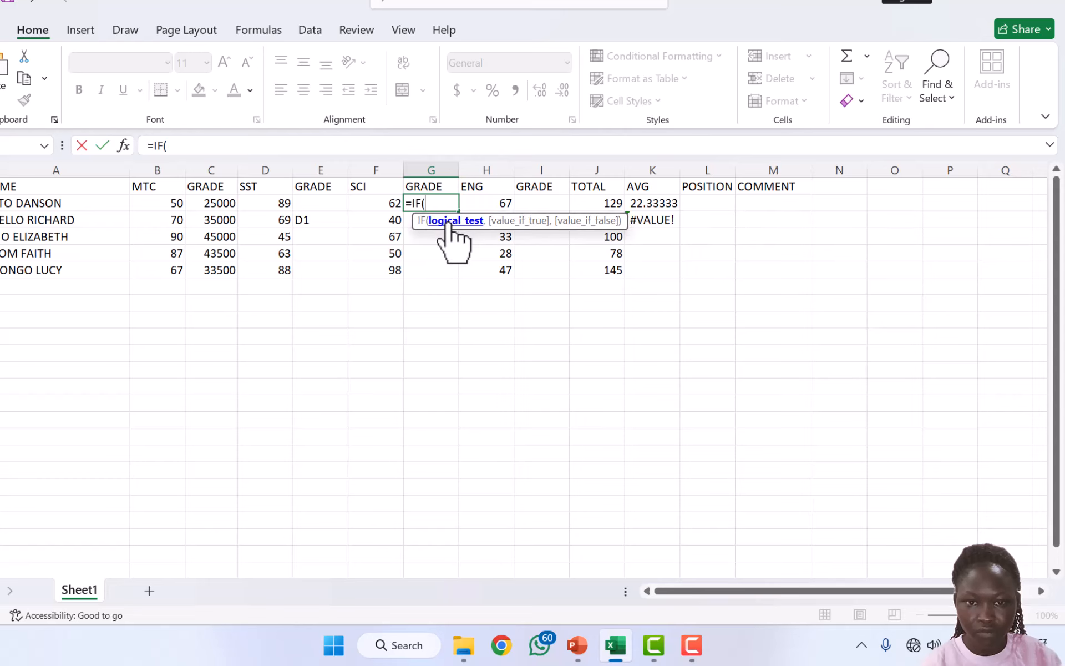
click(393, 204)
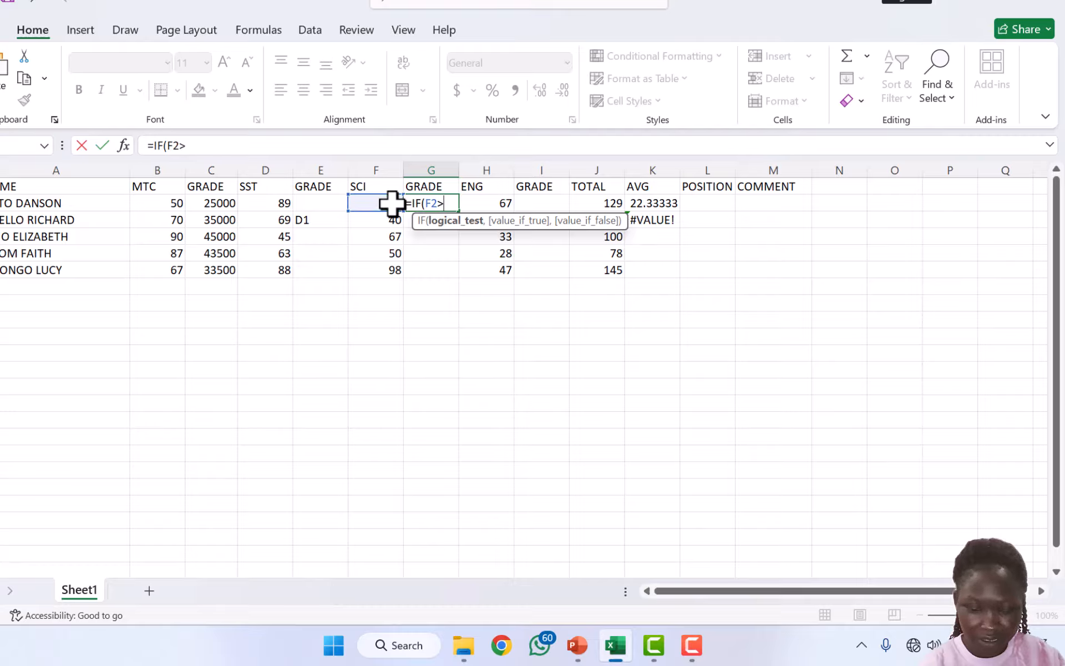
text(60)
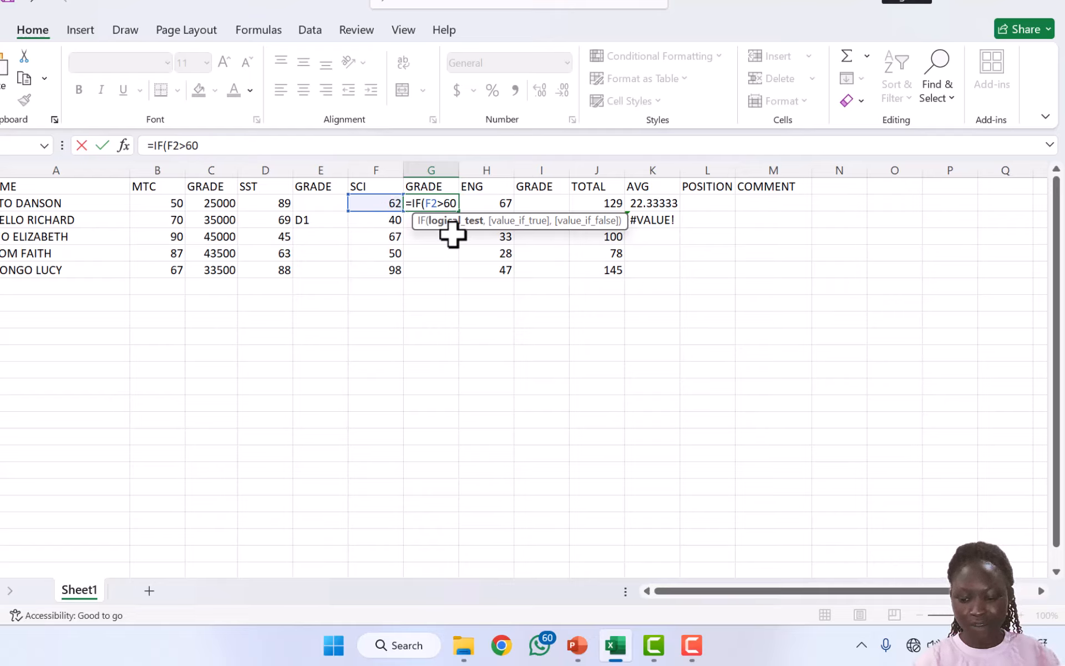
text(,)
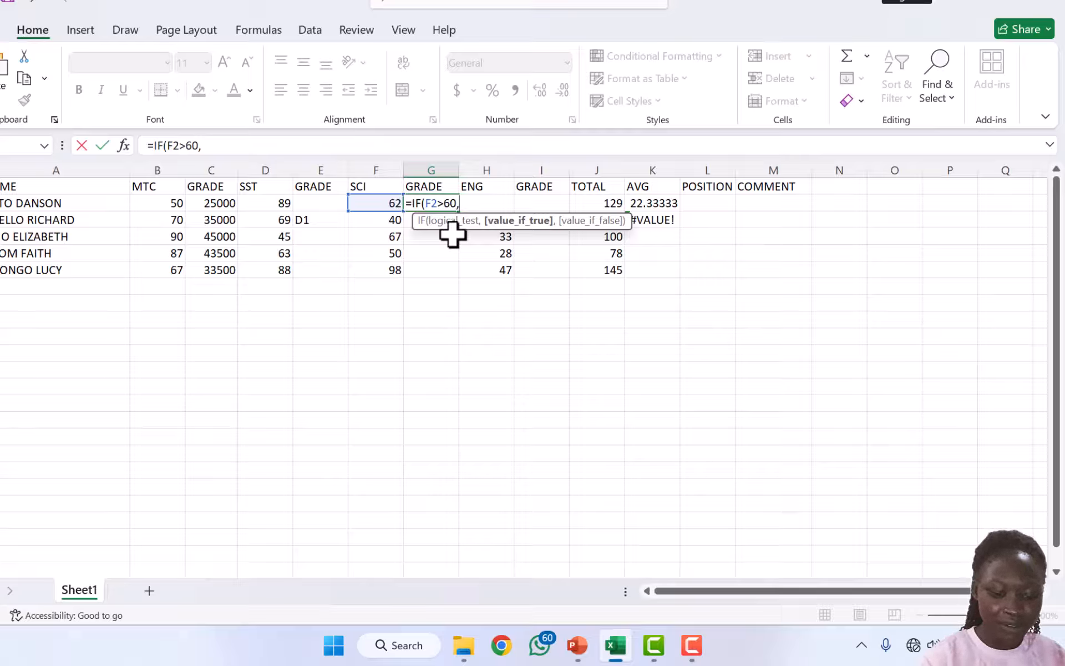
text(D)
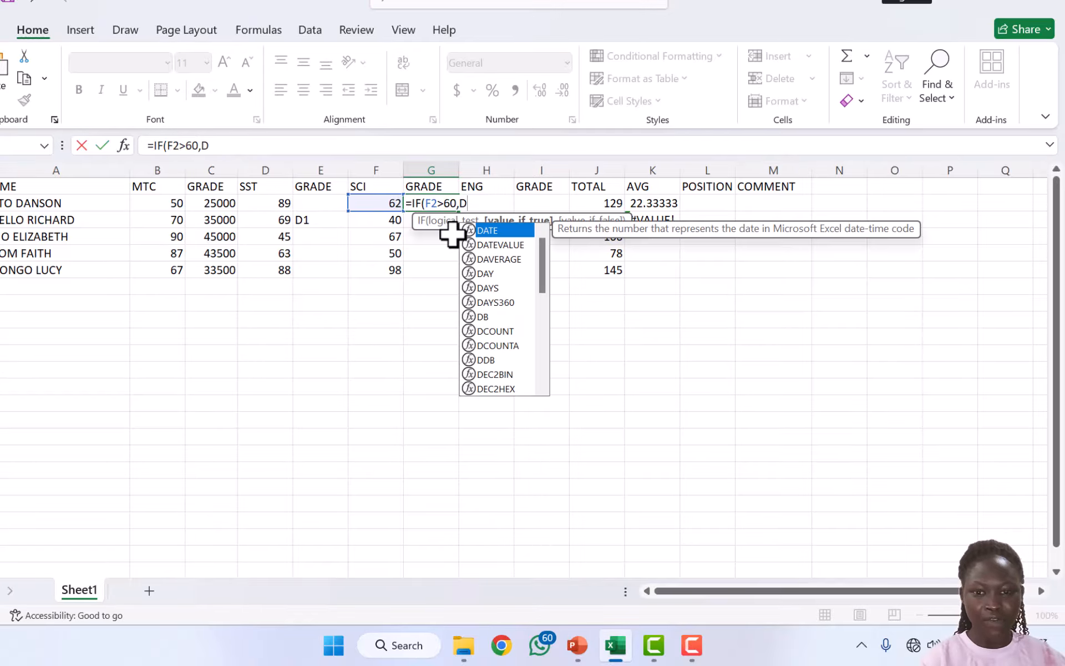
text(I)
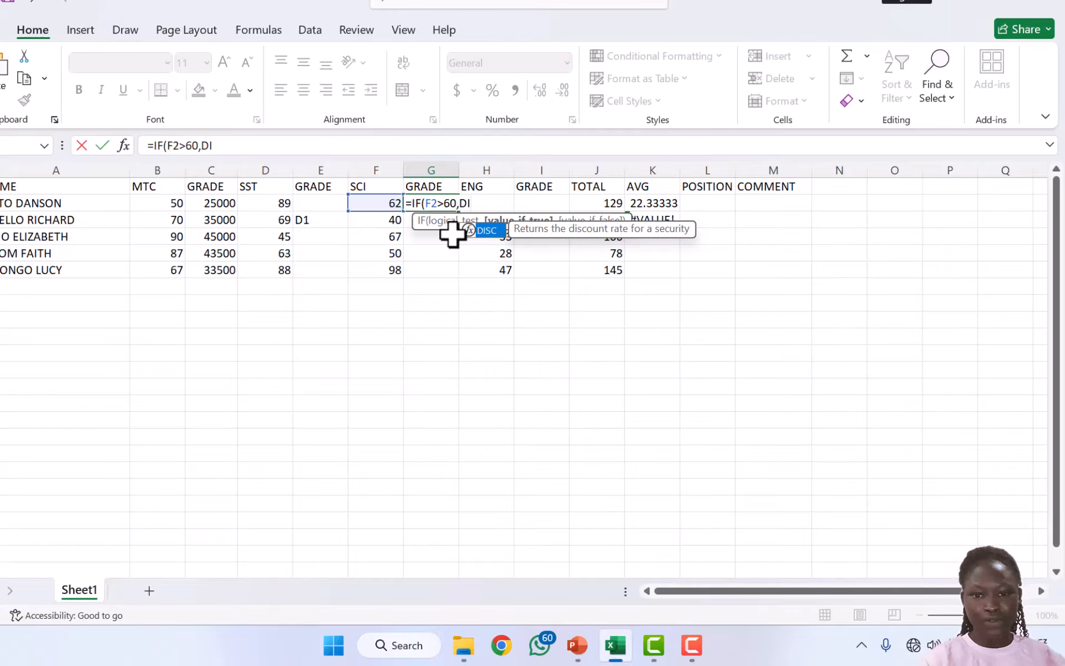
text(,)
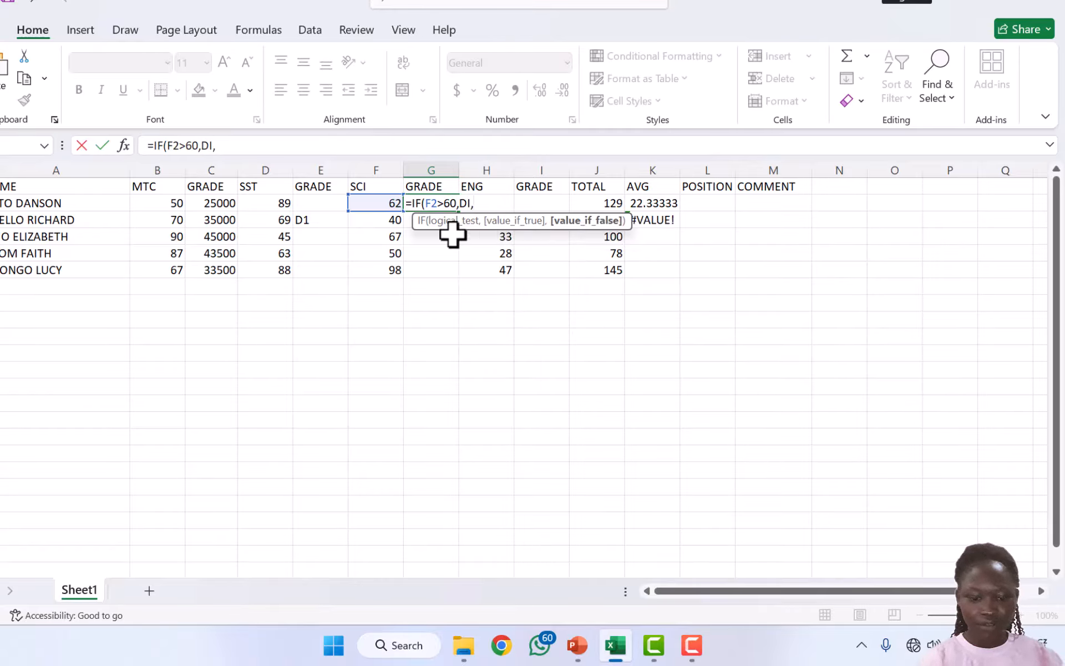
text(D2)
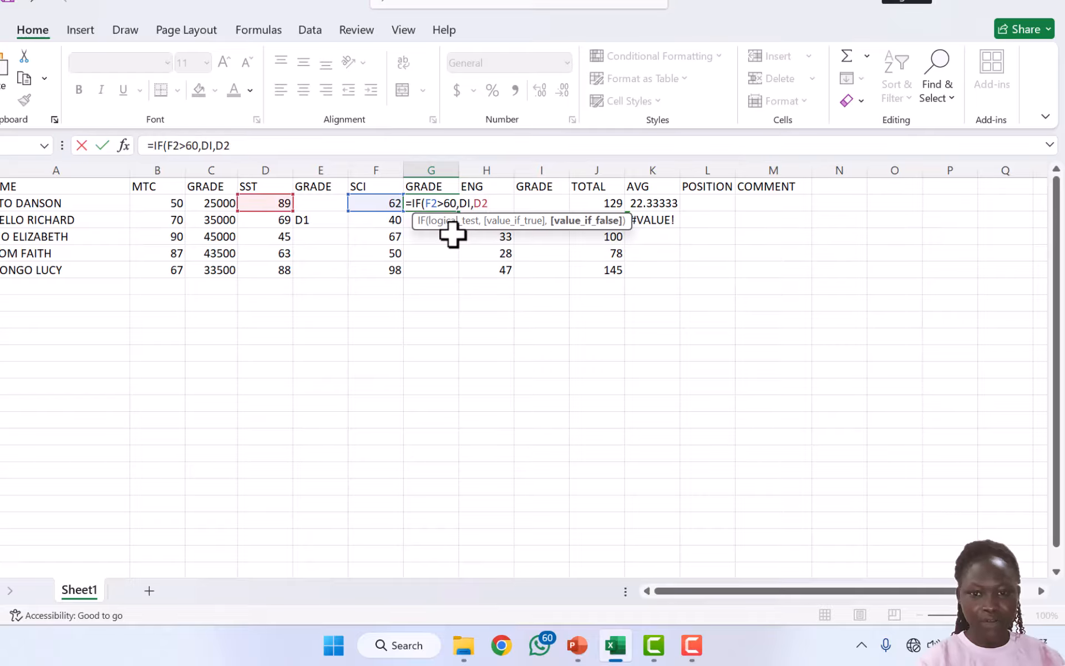
key(Return)
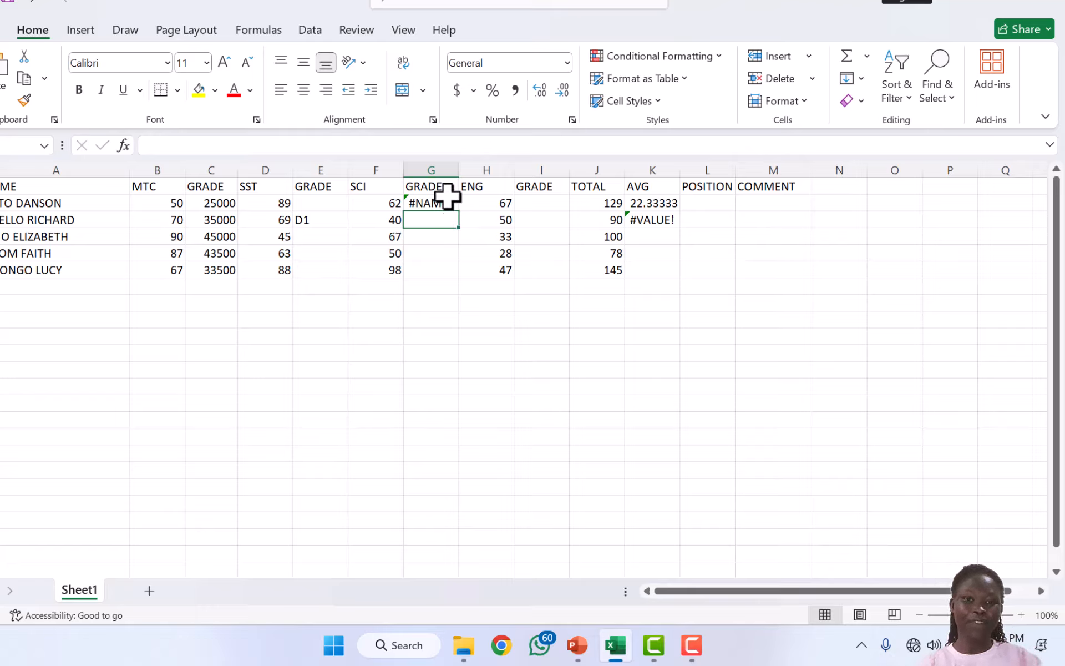
Try to put the two results of the IF formula in G2 in quotation marks, as =IF(F2>60,"D"I,"D2")
click(447, 199)
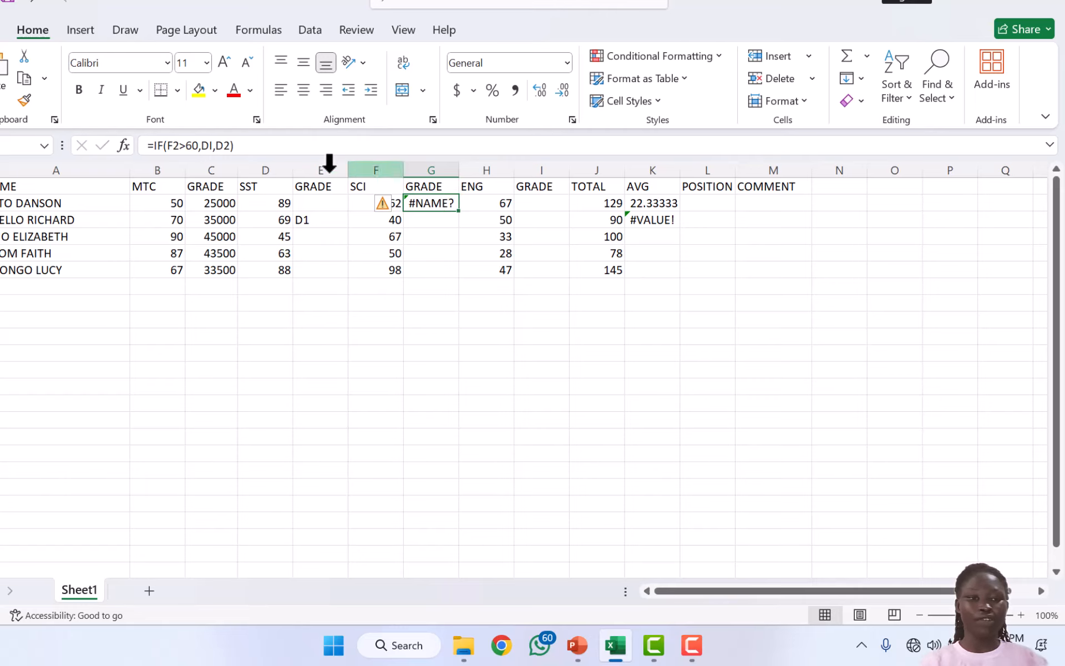
click(200, 146)
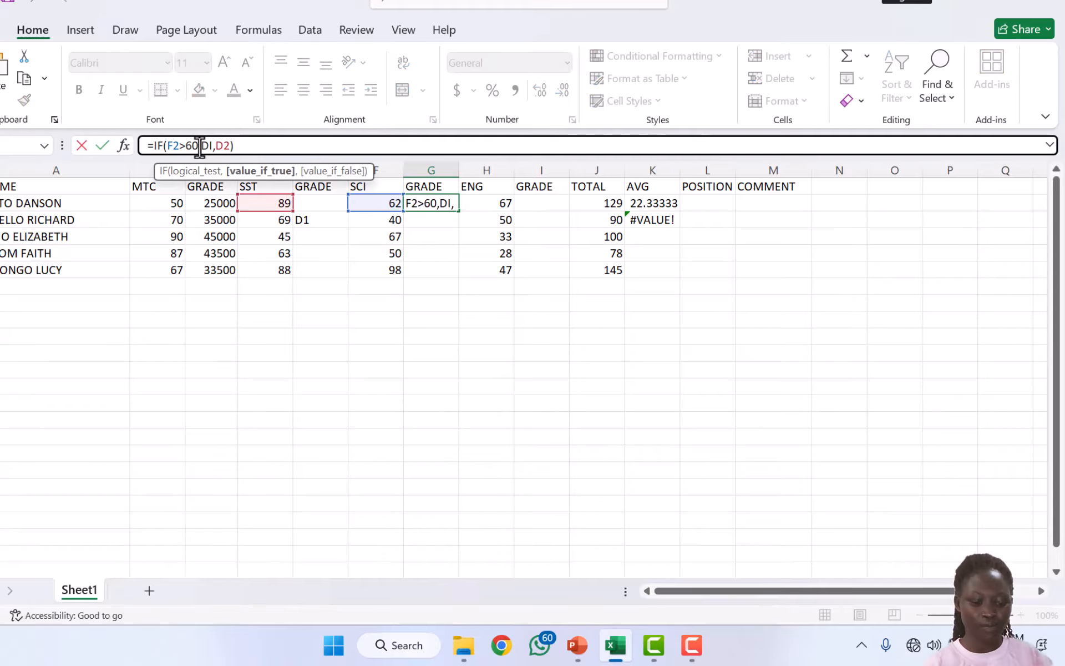
text(")
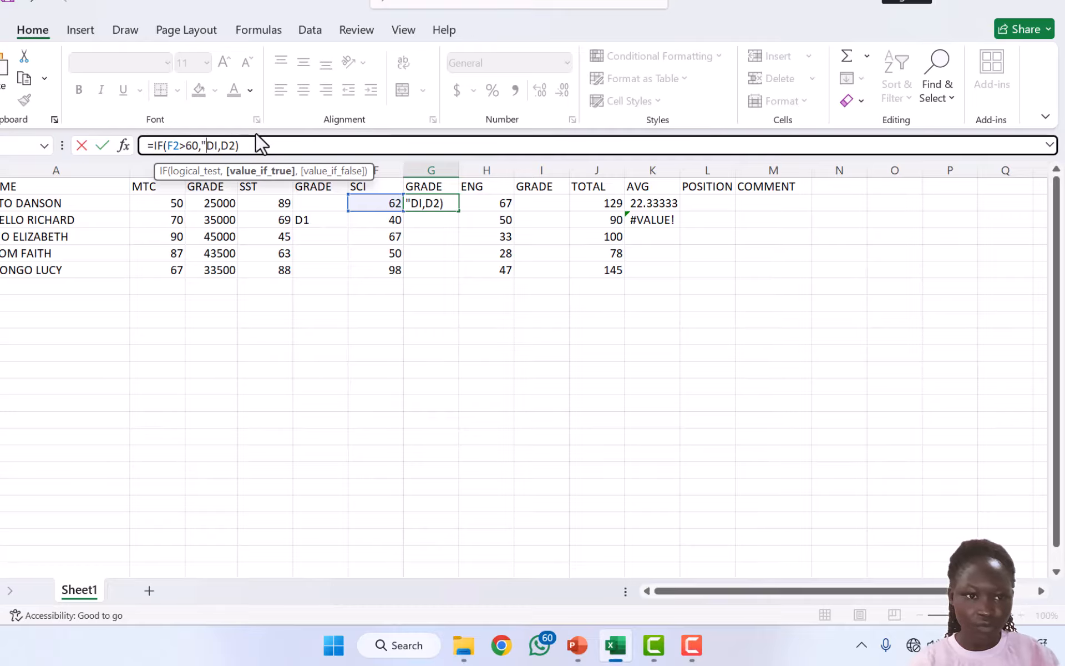
click(215, 145)
text(")
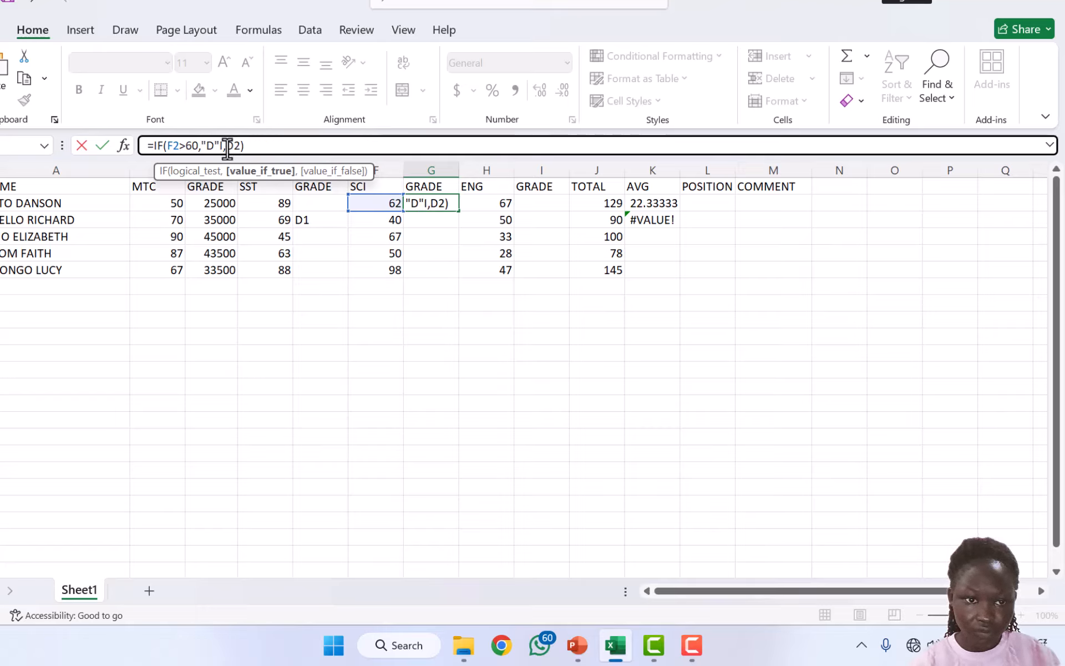
click(226, 145)
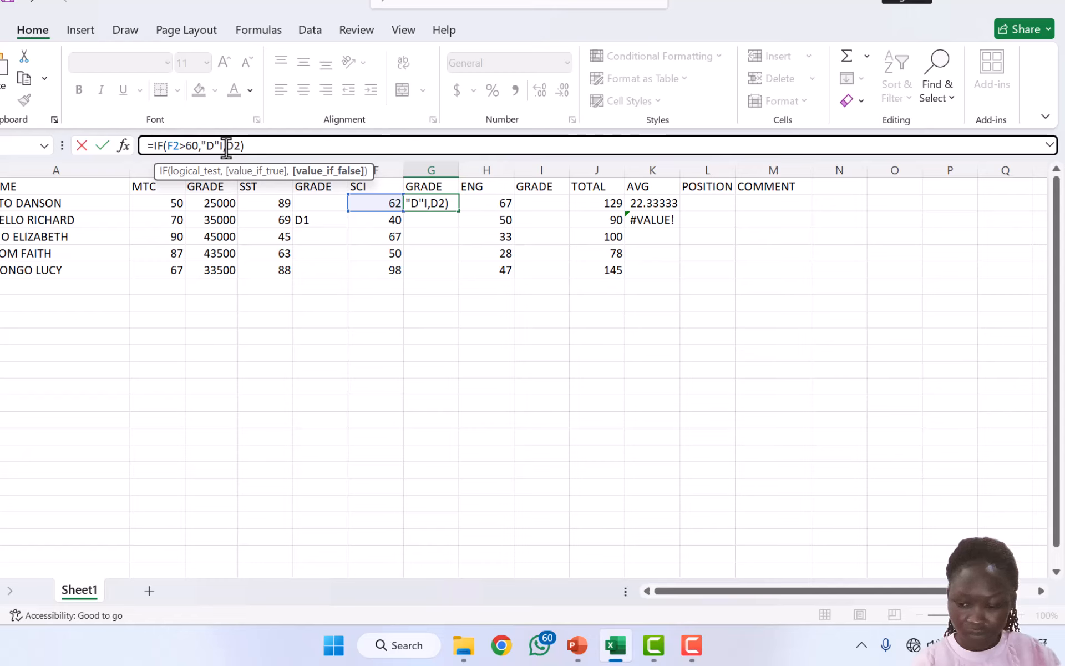
text(")
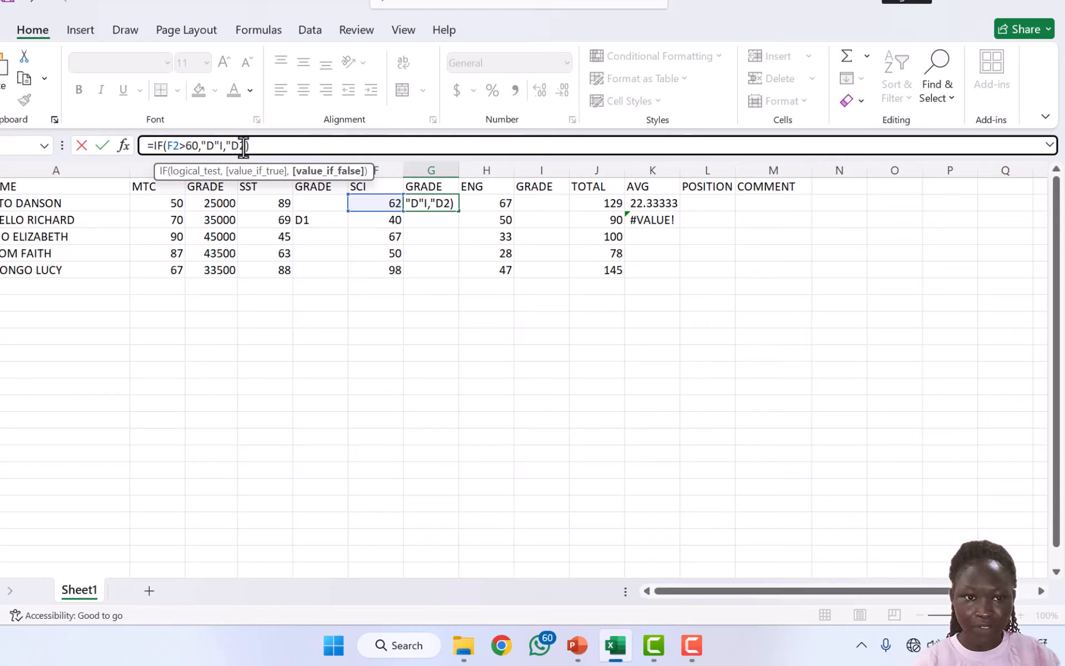
text(")
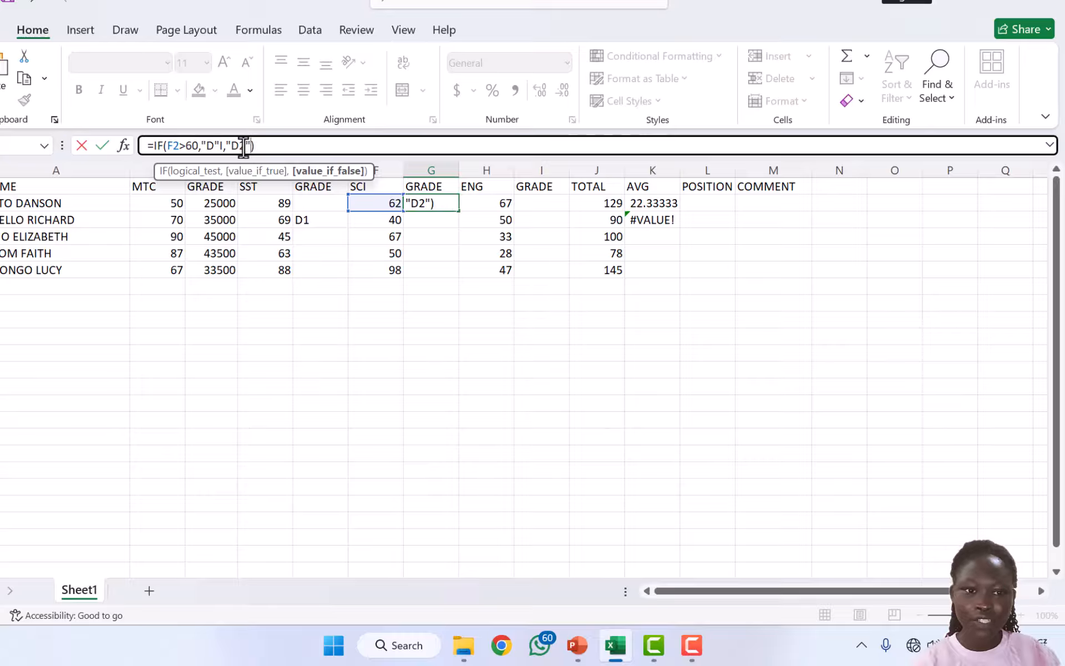
click(286, 147)
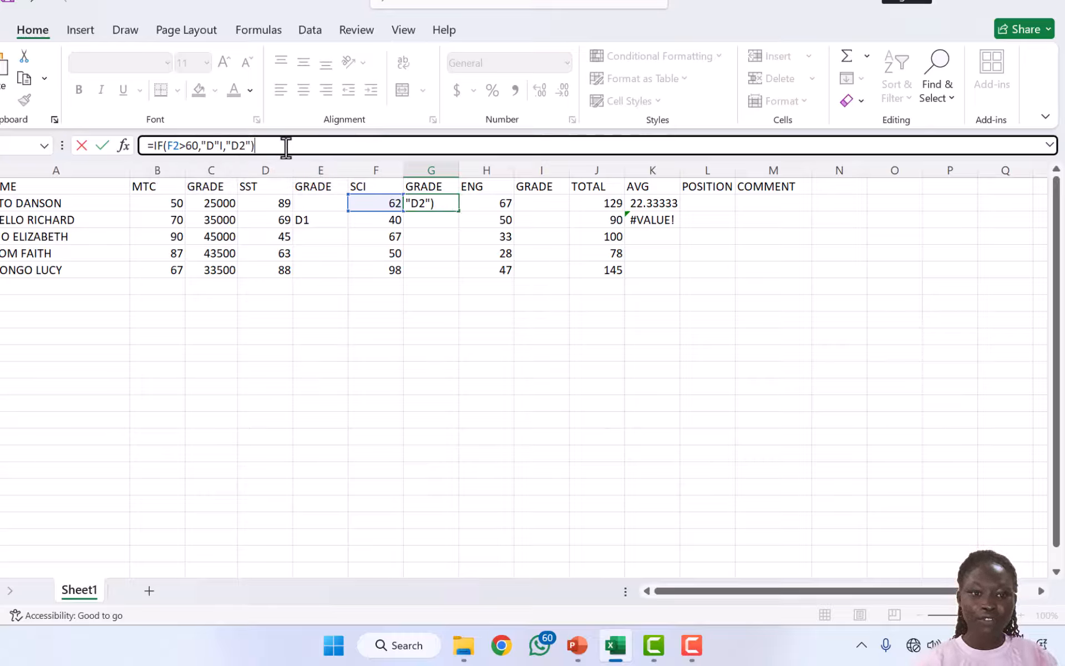
key(Return)
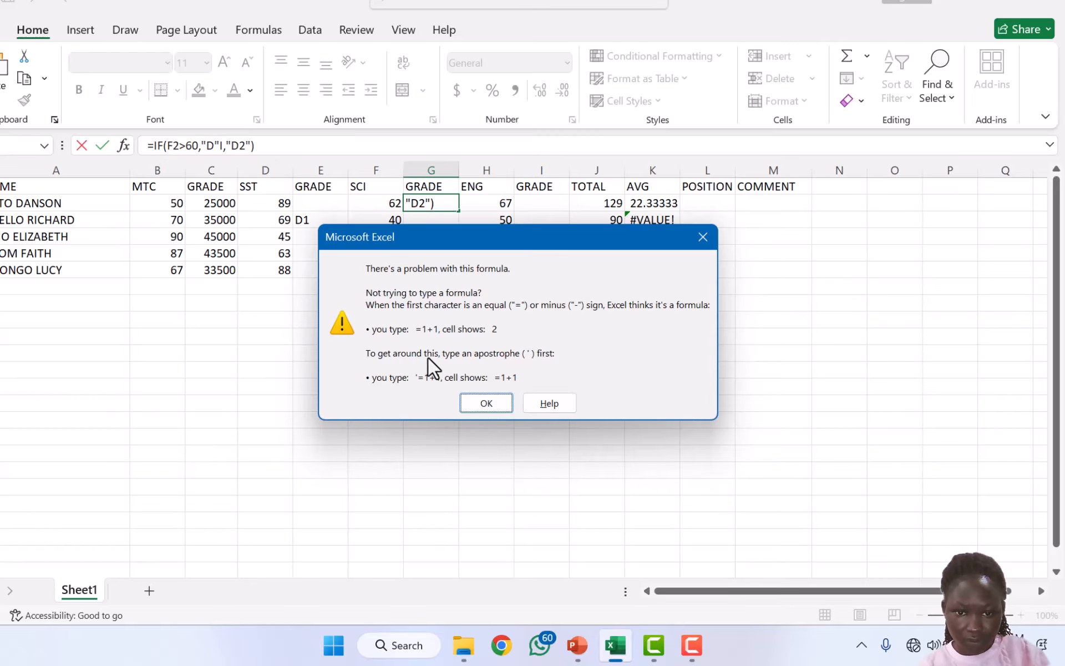
click(474, 405)
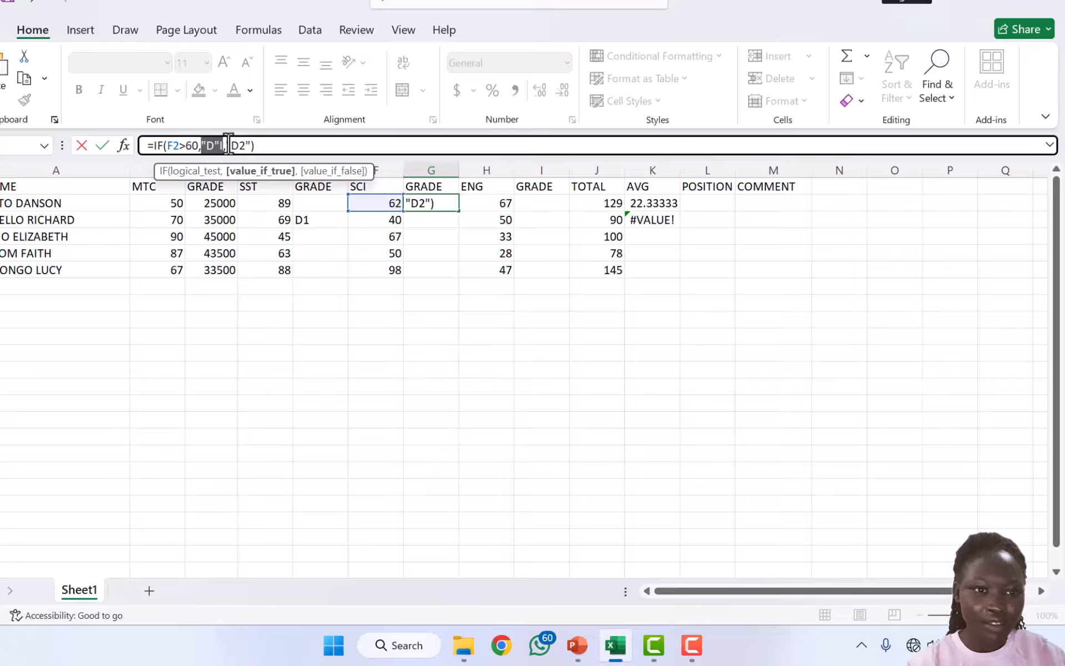
Replace the value-if-true result in G2 with "D1" so the formula is =IF(F2>60,"D1","D2")
key(BackSpace)
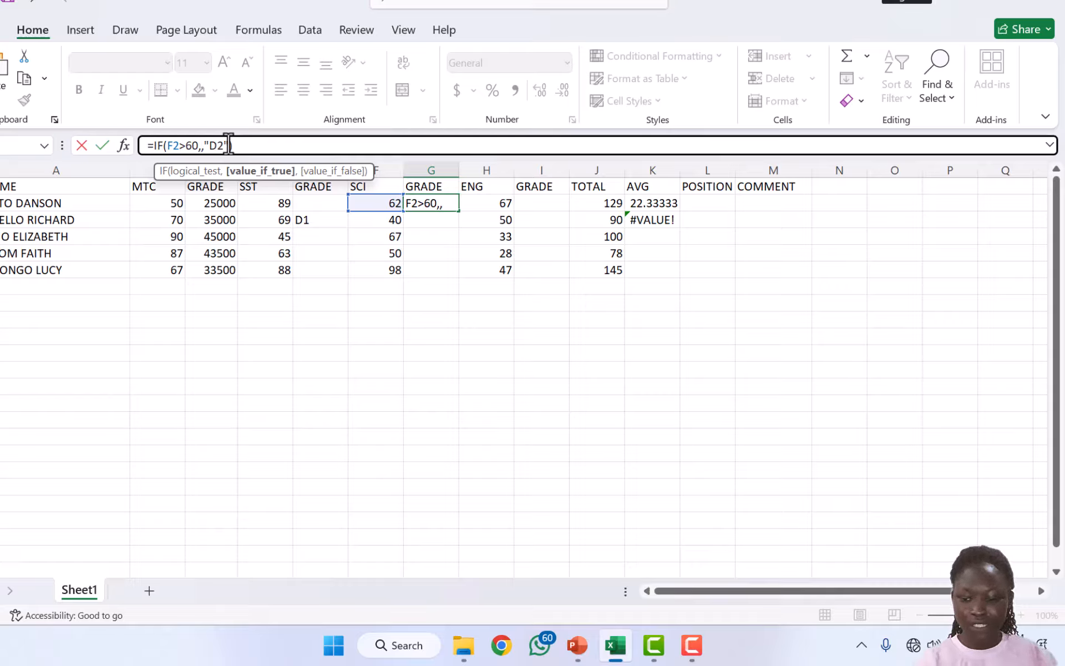
text(")
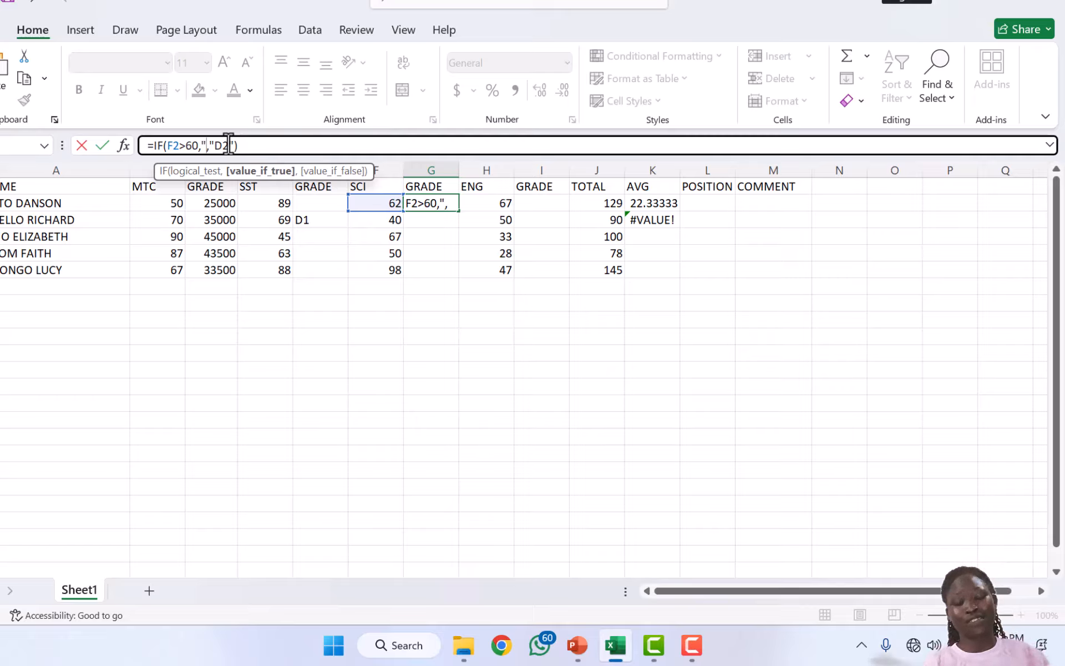
text(D)
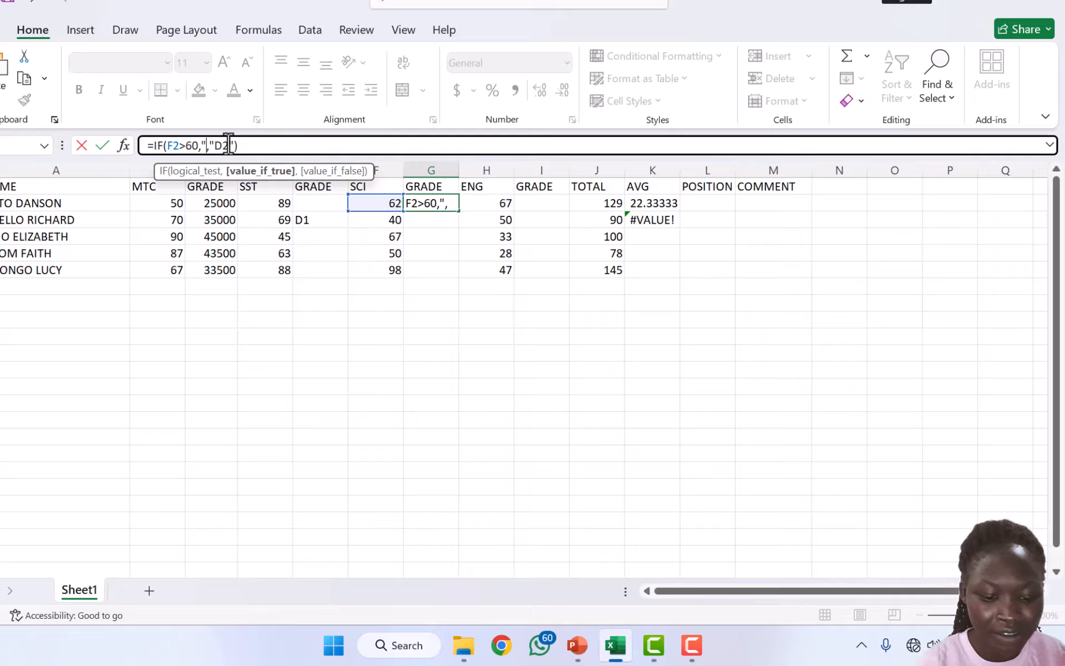
text(1)
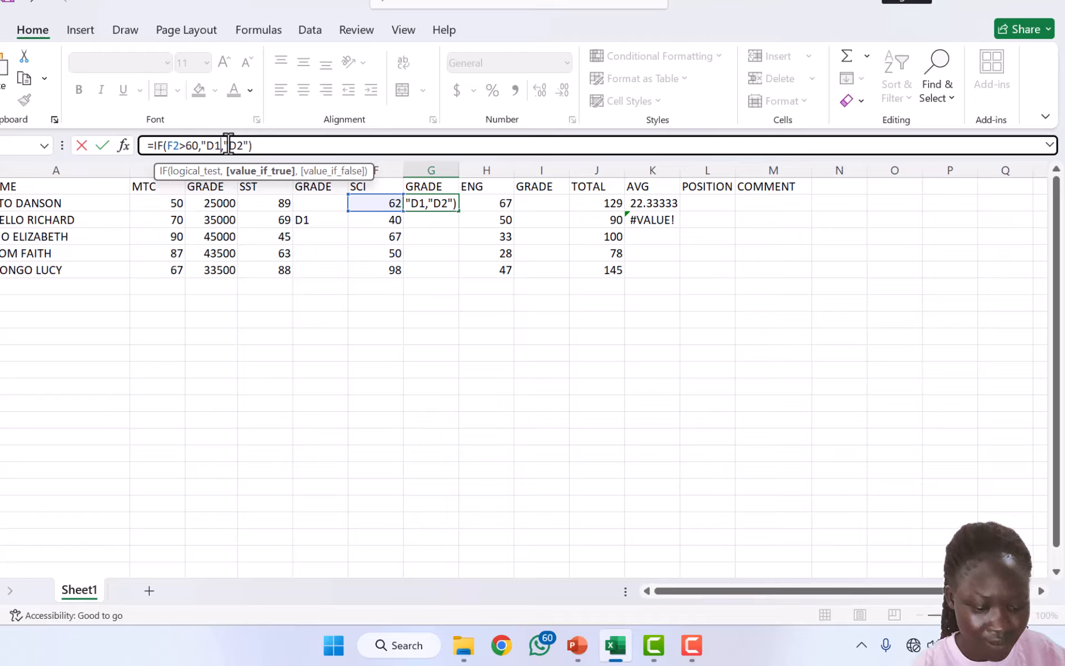
text(")
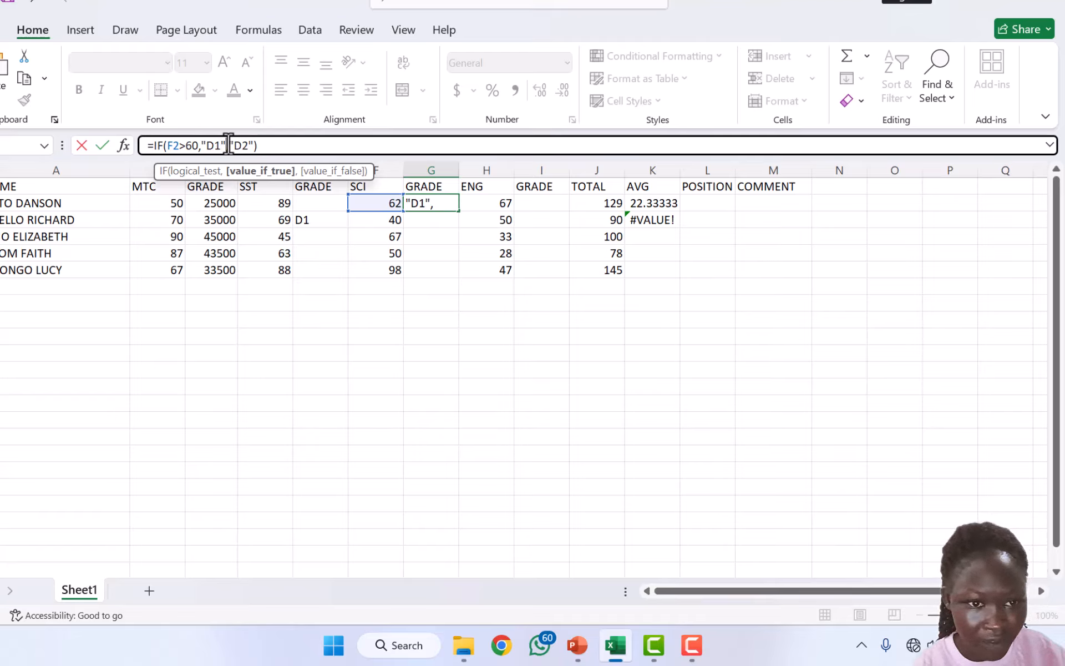
click(265, 147)
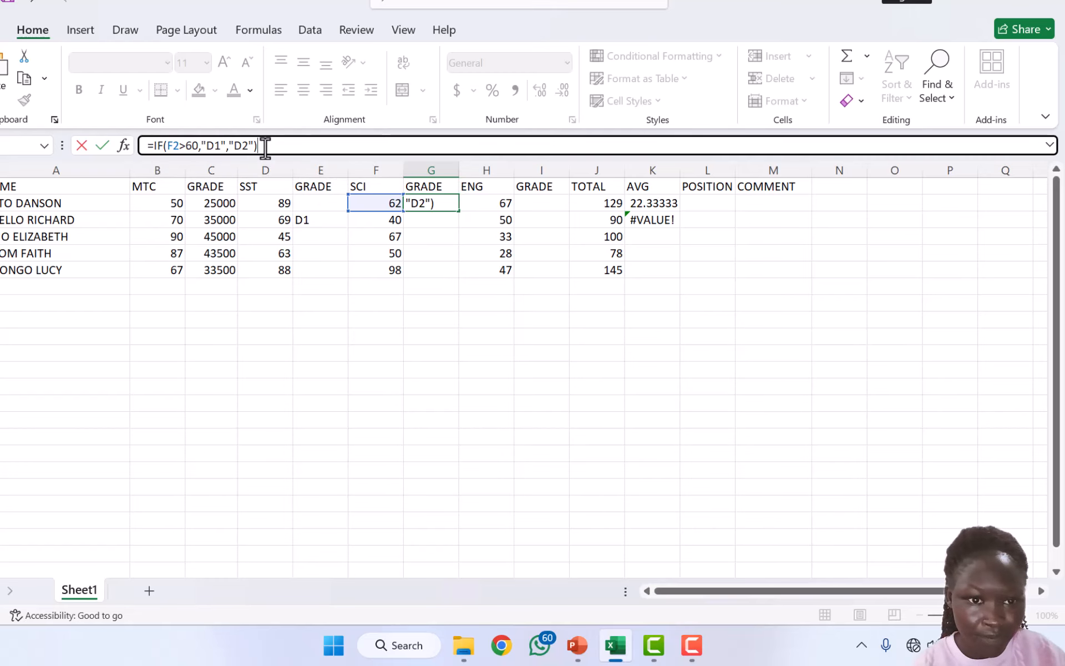
key(Return)
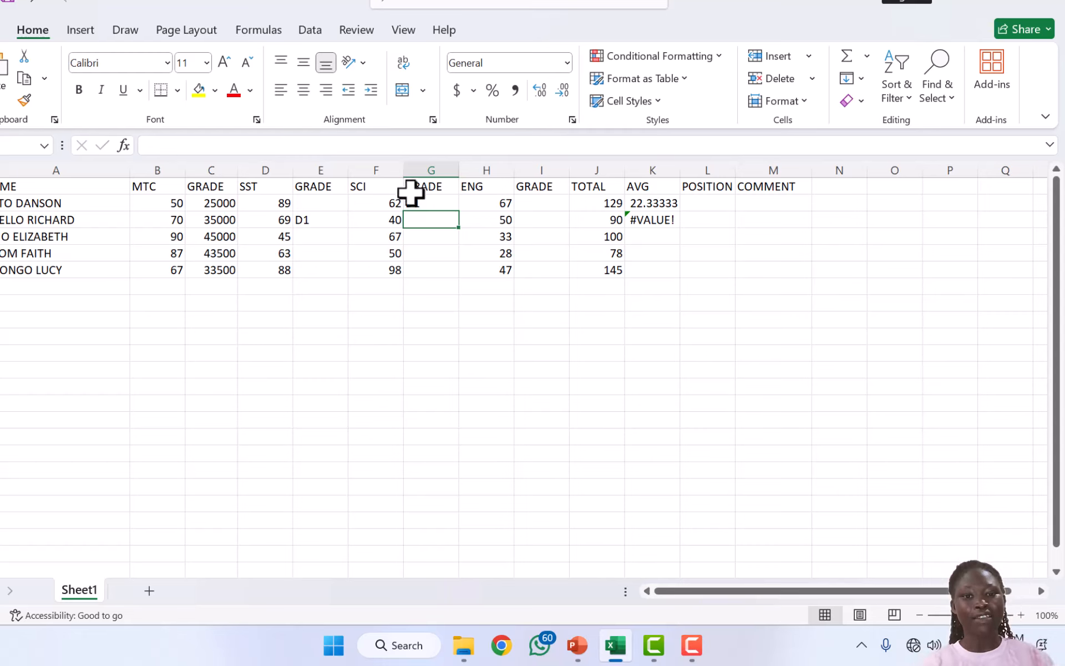
click(426, 206)
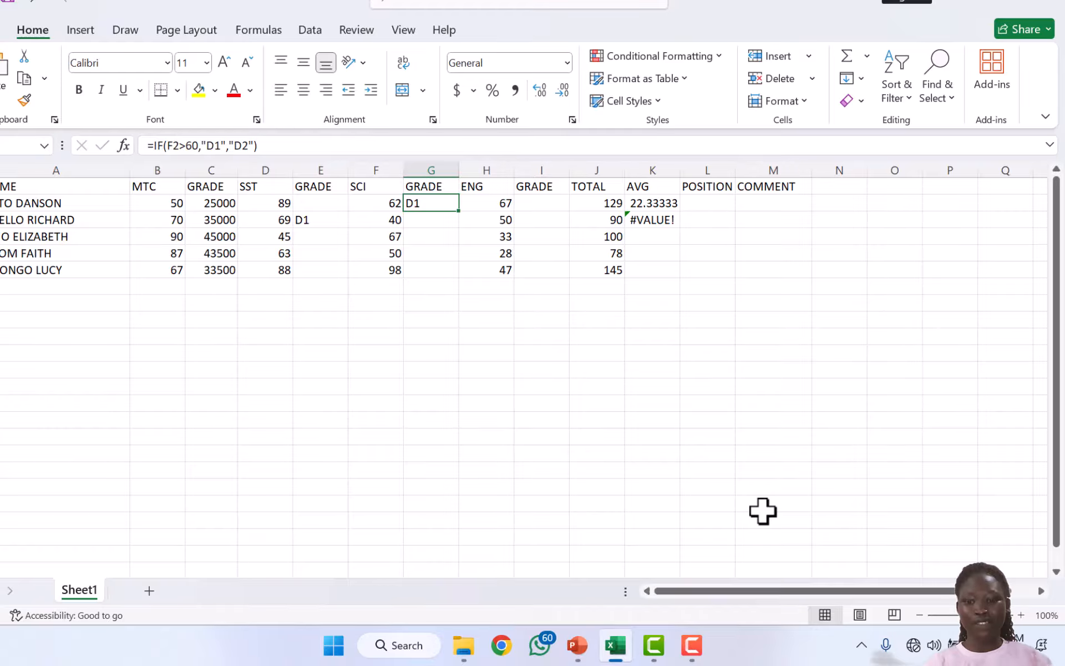
click(691, 645)
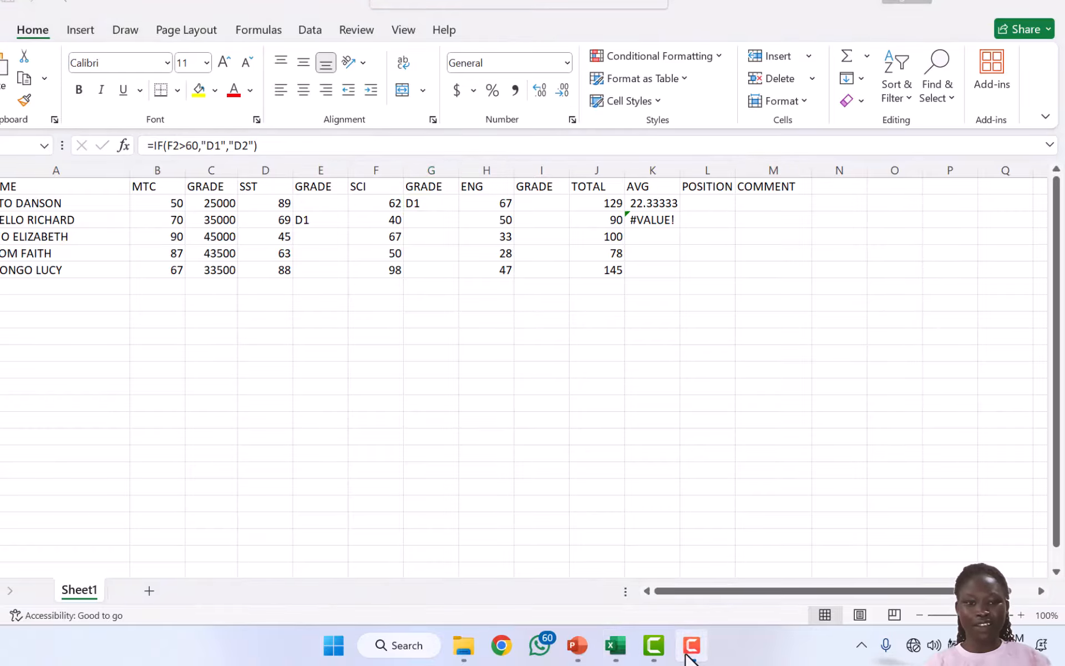